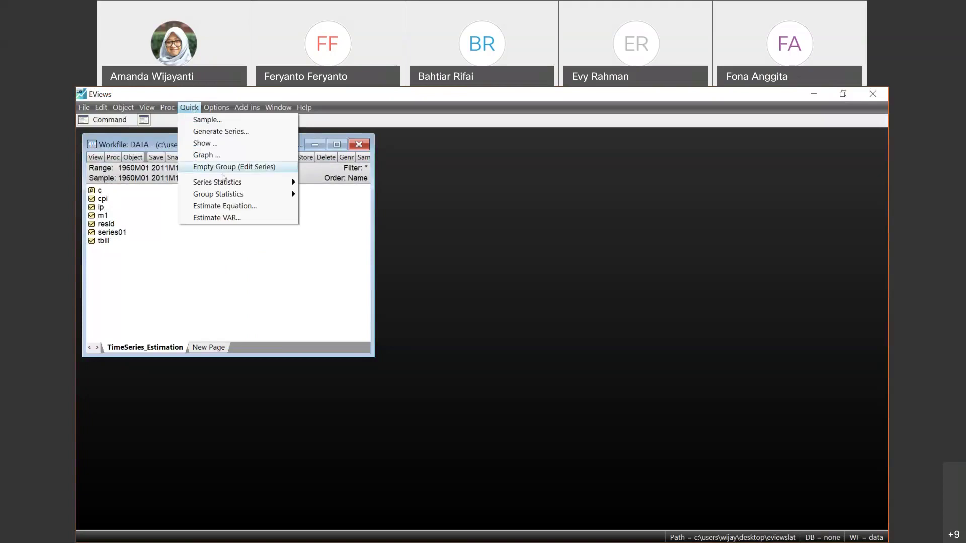
- Open the cpi series from the workfile to view its data, and close it
click(302, 219)
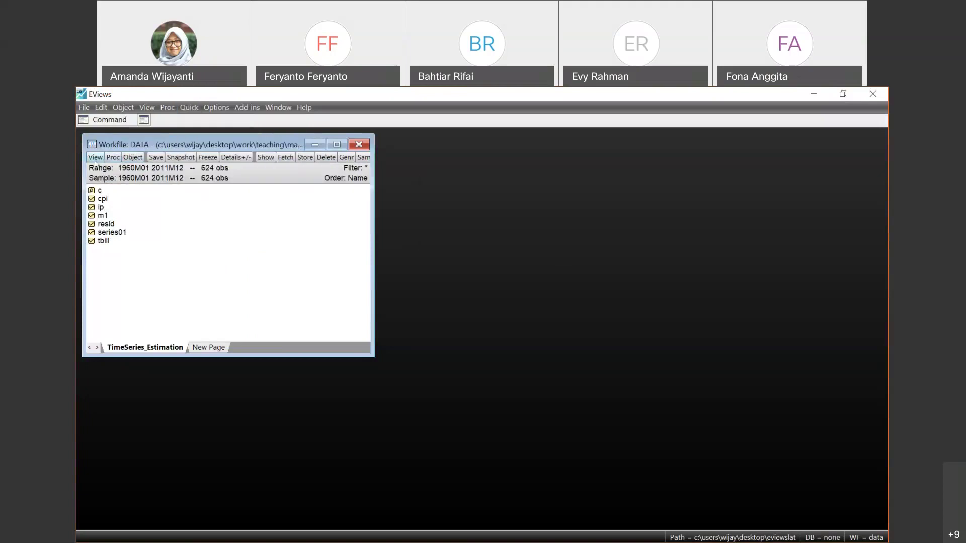
double_click(103, 198)
click(281, 153)
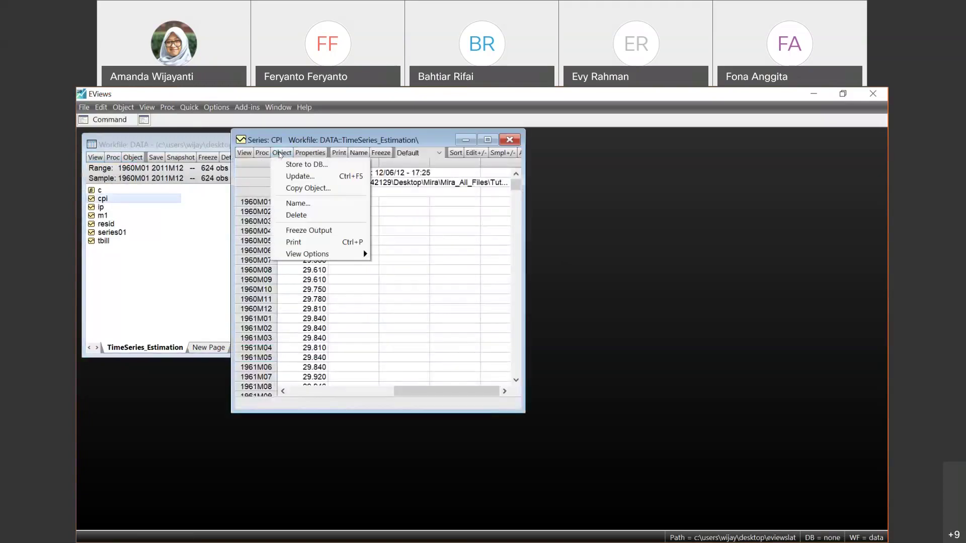
click(509, 139)
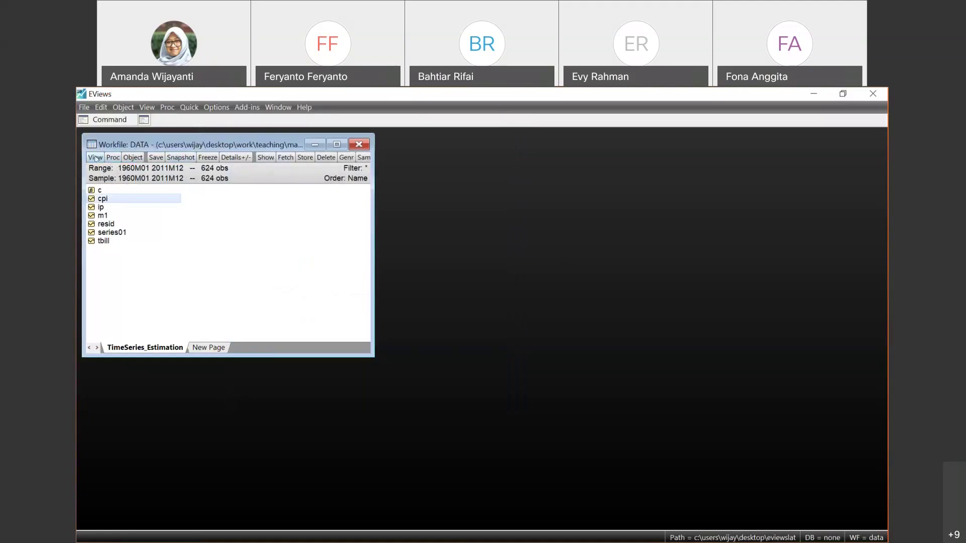
click(189, 107)
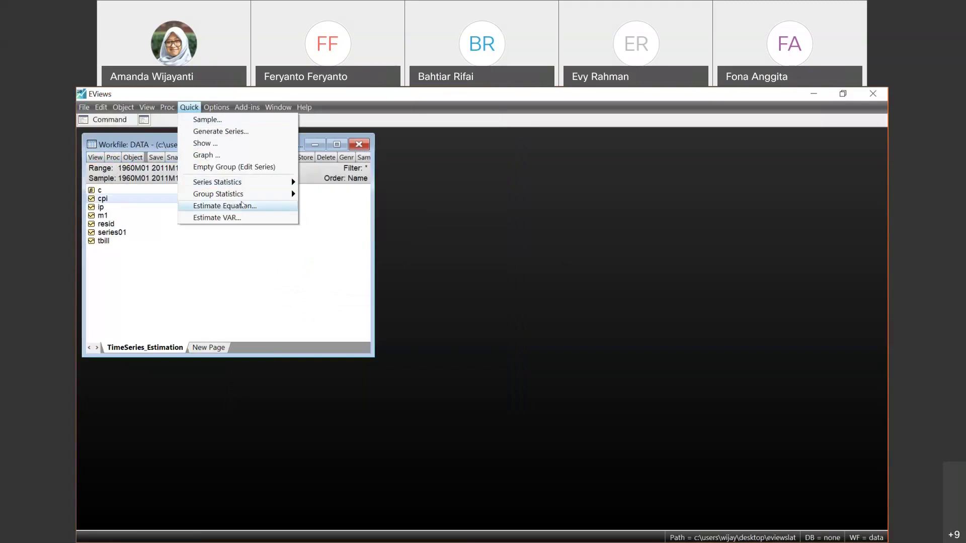
click(241, 205)
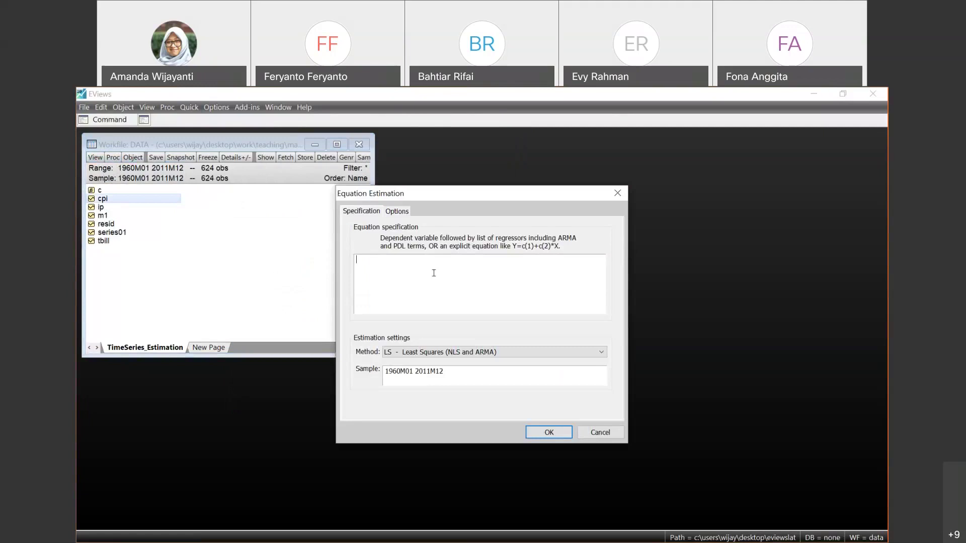
click(842, 97)
key(Escape)
- Switch to the sticky note and copy the specification "log(m1) c log(ip) log(cpi) Tbill"
click(842, 93)
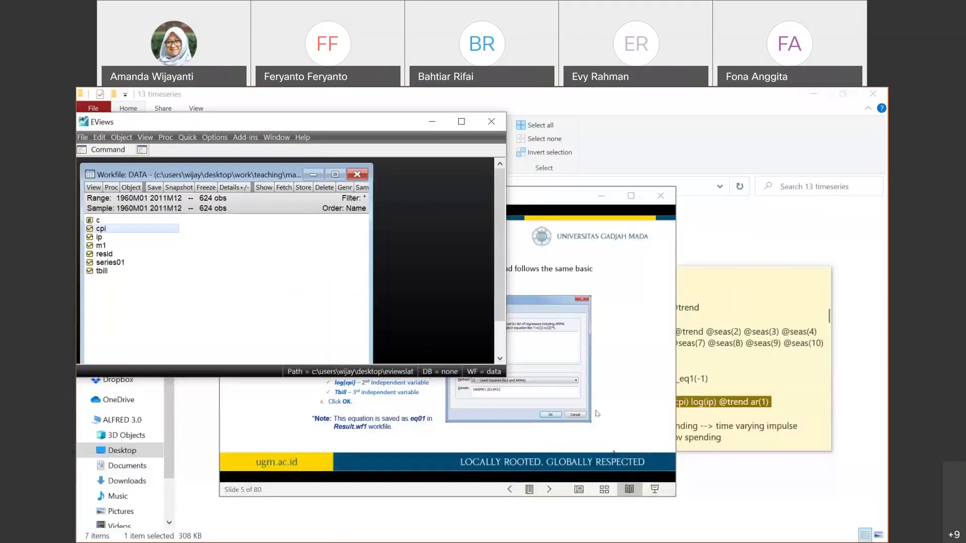
click(704, 302)
scroll(708, 304, up, 5)
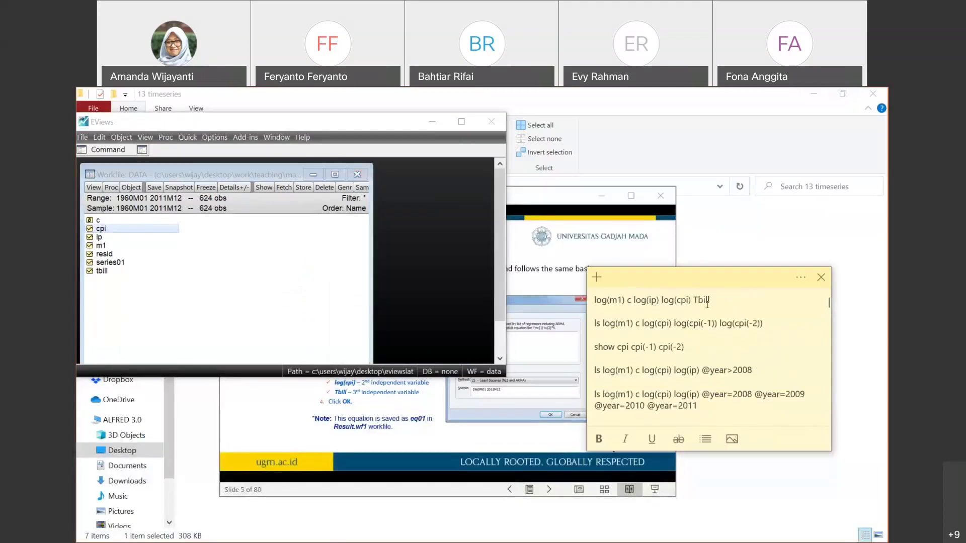
drag(709, 301, 594, 301)
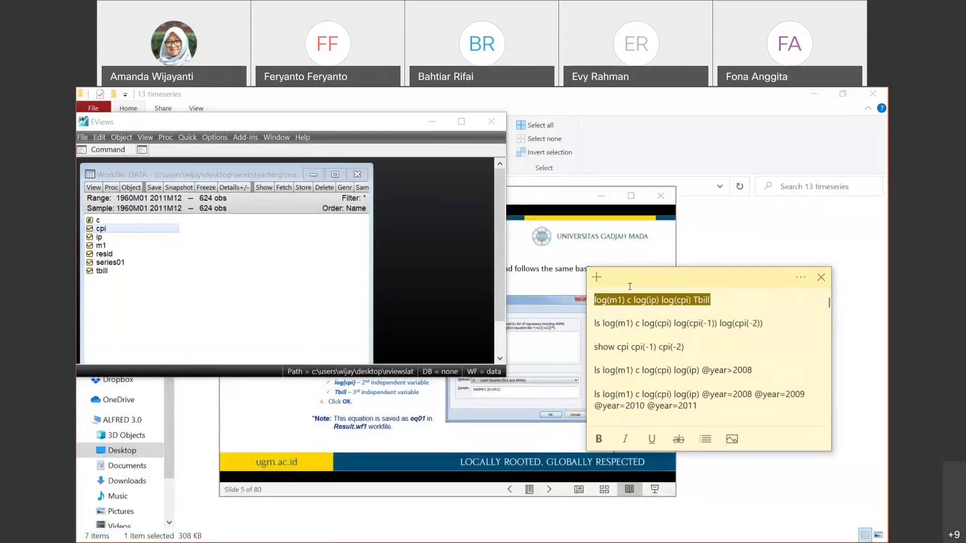
right_click(632, 298)
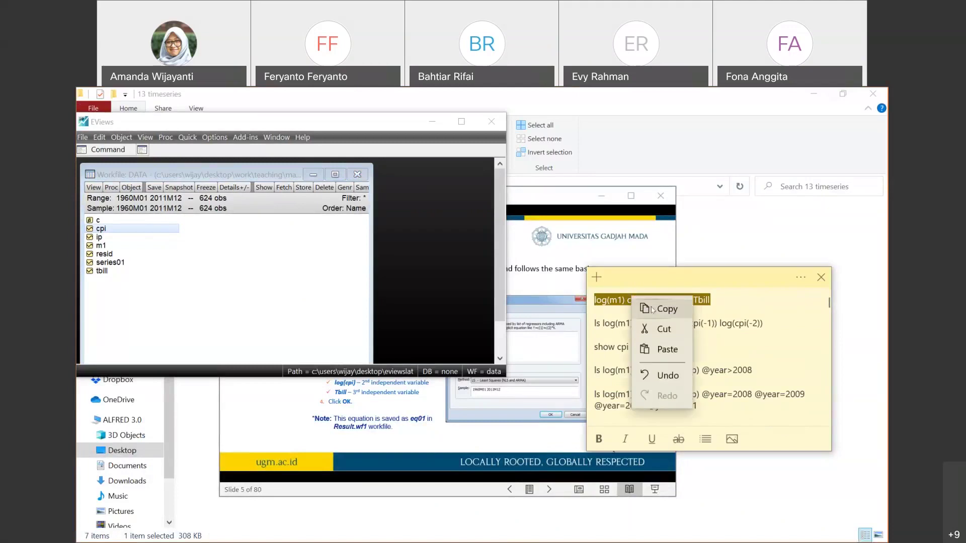
click(664, 309)
- Return to EViews and start a new equation estimation with the specification "log(m1) c log(ip) log(cpi) Tbill"
click(461, 122)
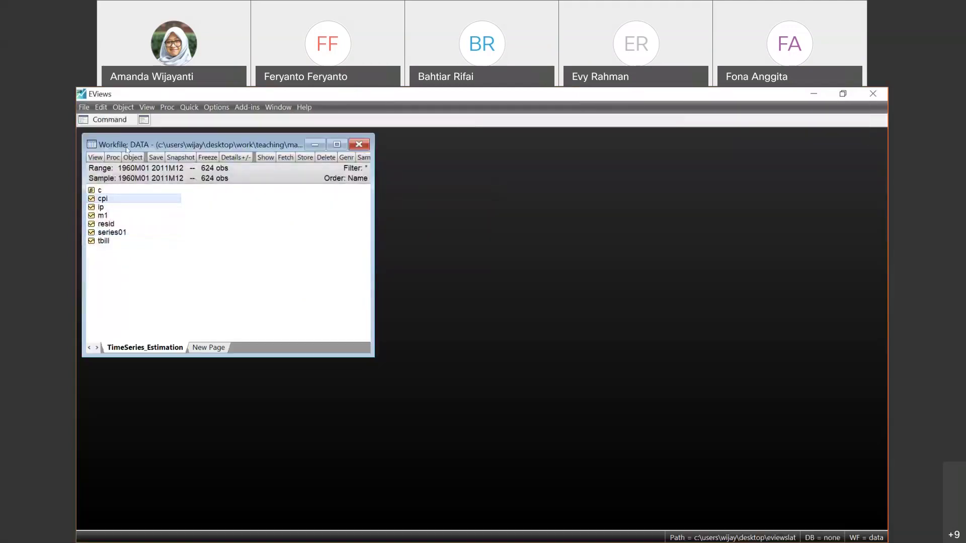
click(180, 108)
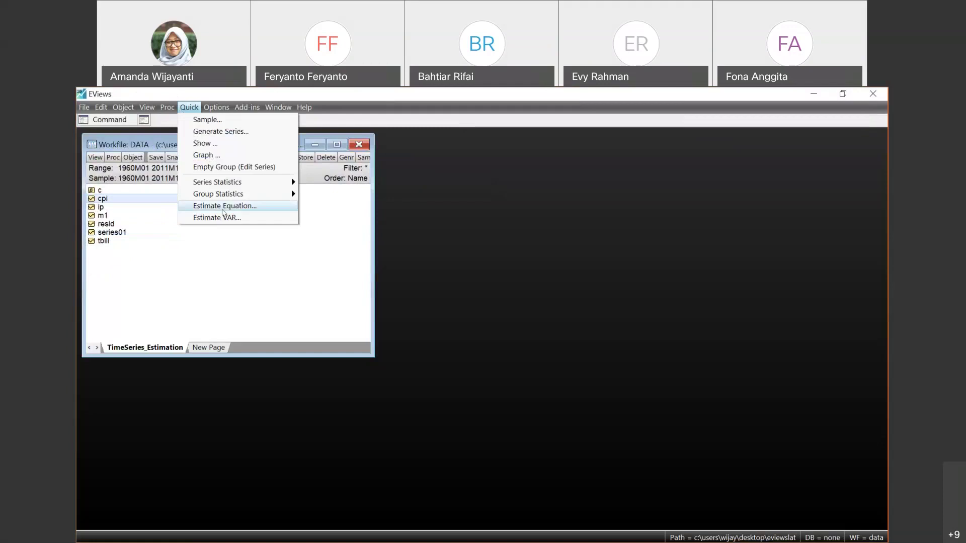
click(222, 204)
key(ctrl+v)
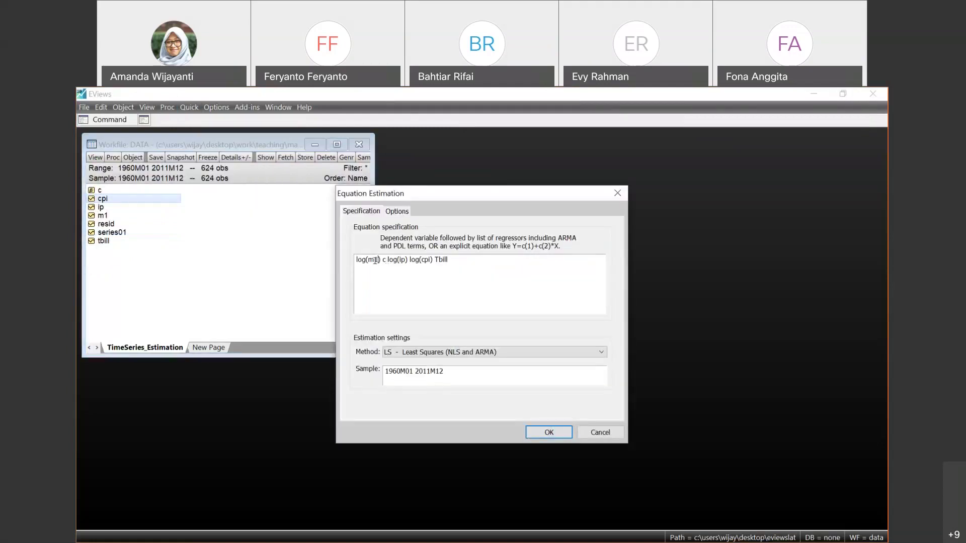
- Review the dependent variable, constant and regressors in the equation specification
click(380, 261)
click(405, 263)
click(451, 258)
click(384, 260)
key(Left)
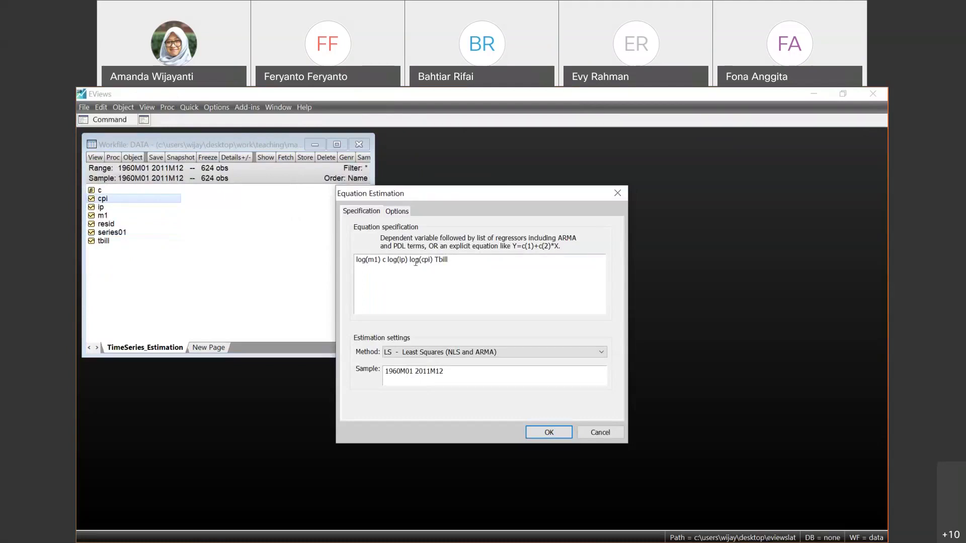
key(Home)
click(450, 261)
drag(462, 260, 351, 258)
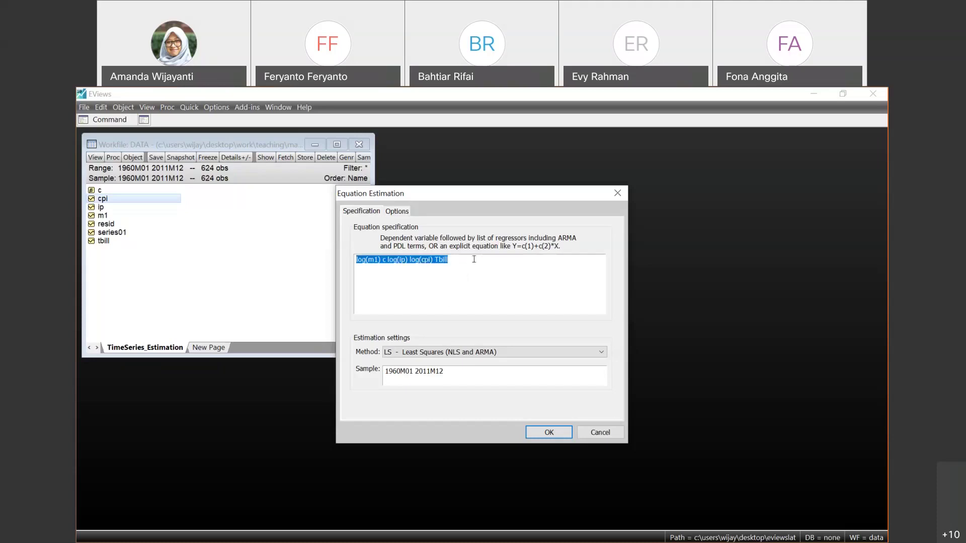
click(474, 259)
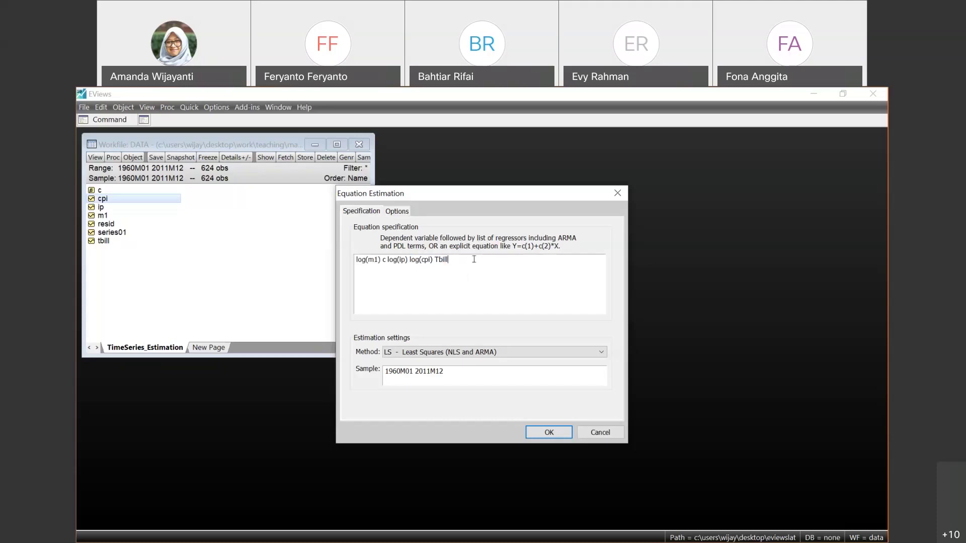
- Estimate the equation by least squares for the sample 1960M01 2011M12 and move the output window clear of the workfile
click(549, 432)
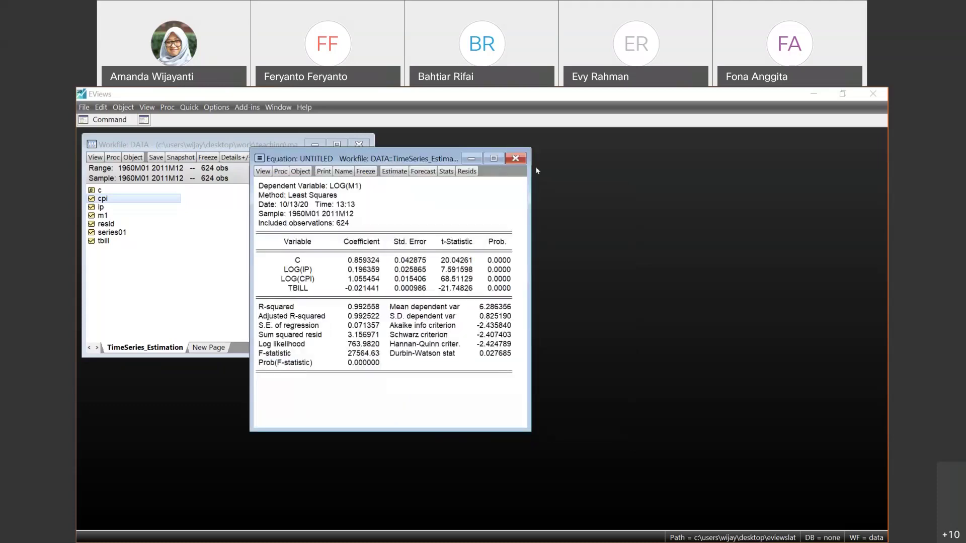
drag(427, 159, 559, 169)
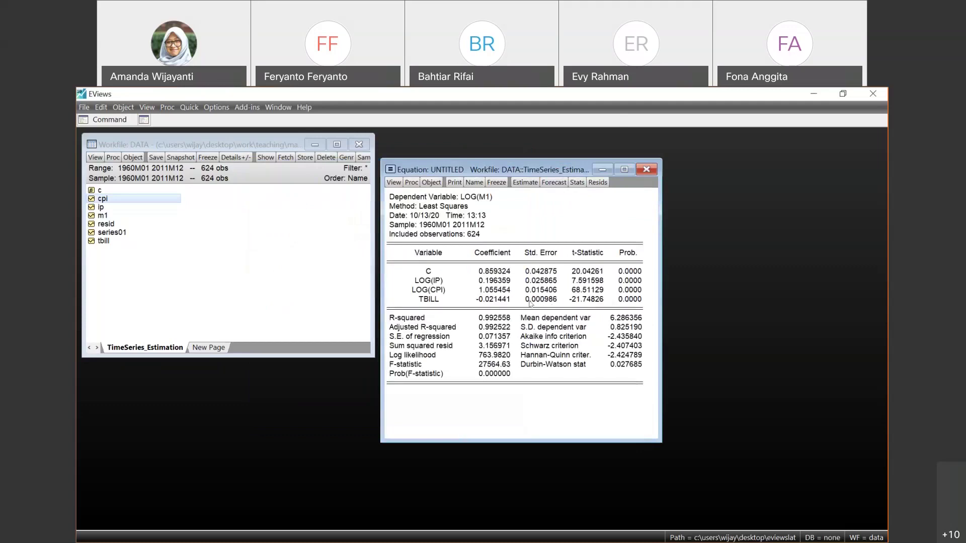
- Examine the coefficients, p-values, R-squared and F-statistic in the regression output
click(501, 274)
click(501, 277)
click(504, 301)
click(629, 272)
click(629, 299)
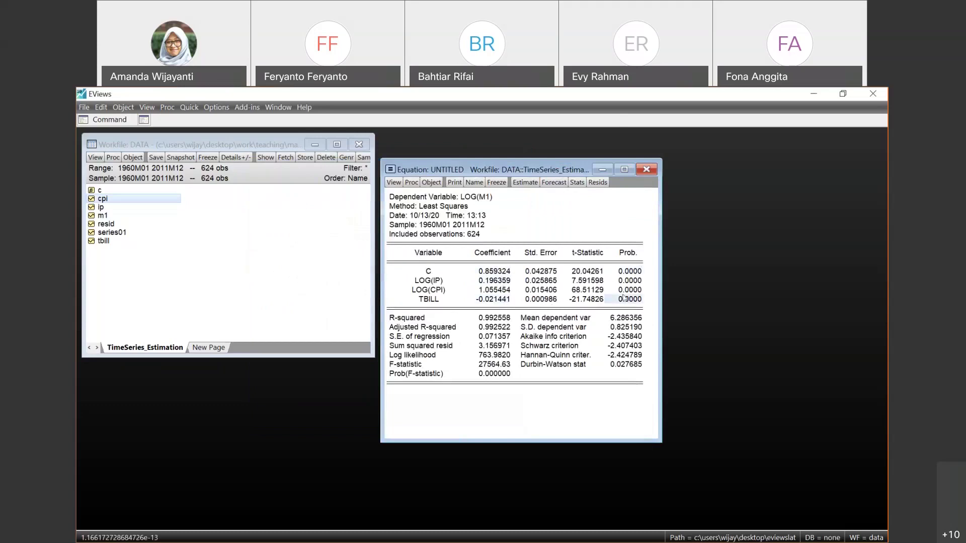
click(502, 315)
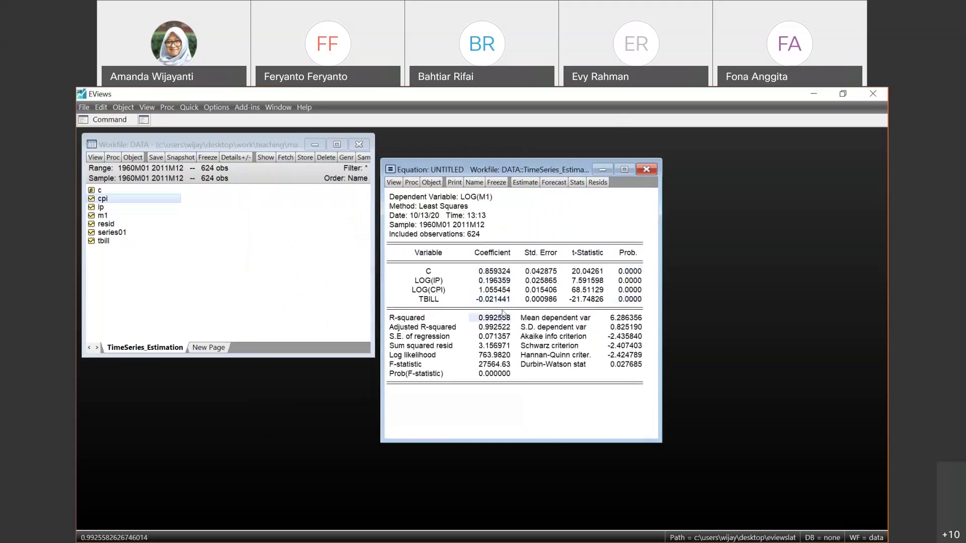
click(489, 367)
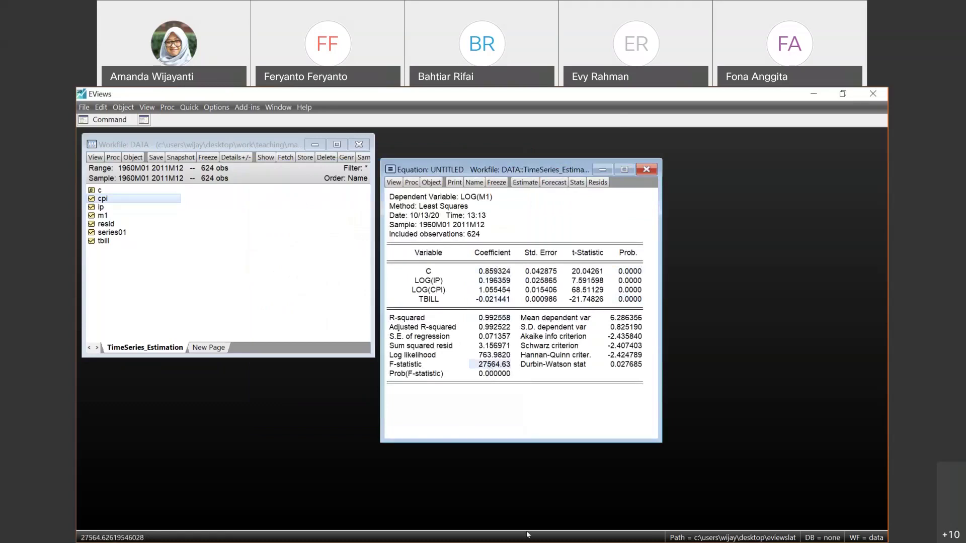
- Switch to the e_module_13 PowerPoint slide show, maximize it and advance to the Example 1 estimation output slide
click(843, 94)
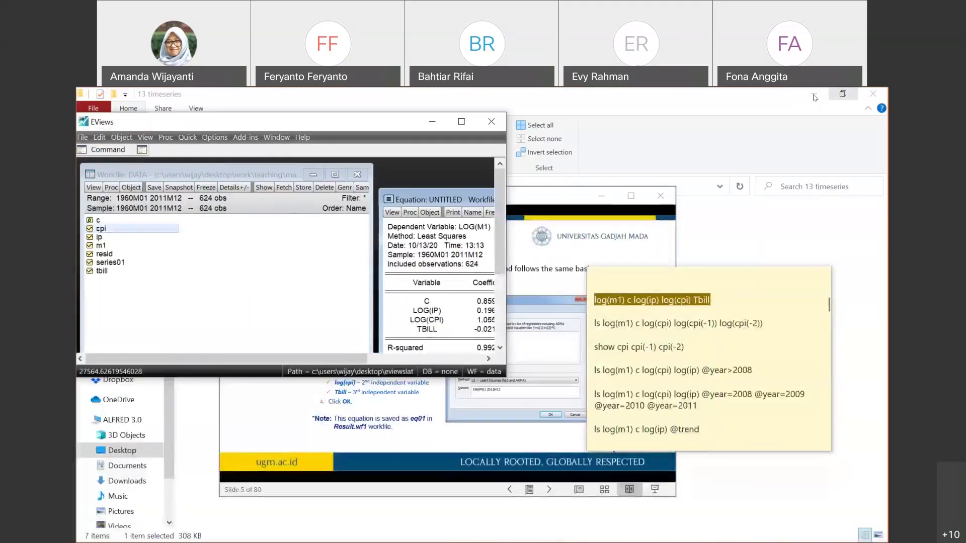
click(560, 195)
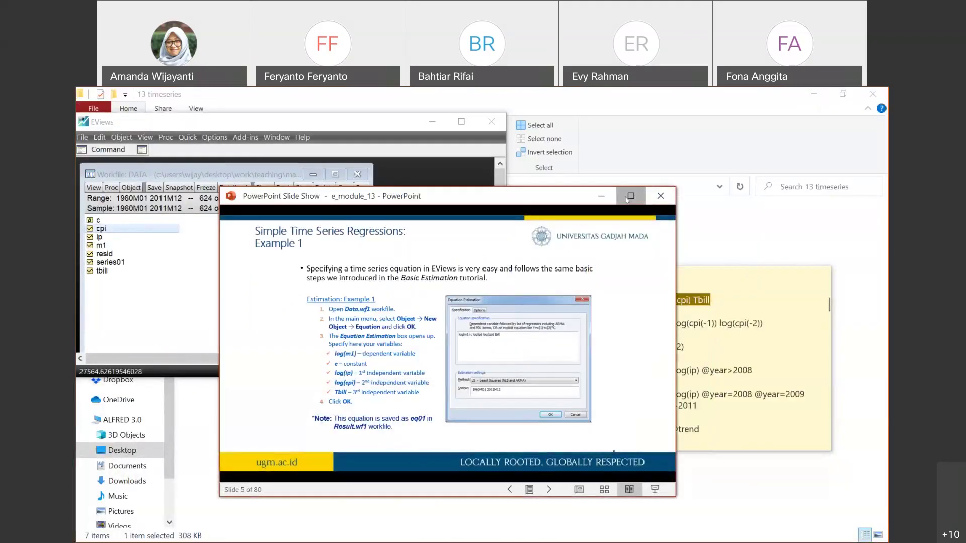
click(630, 195)
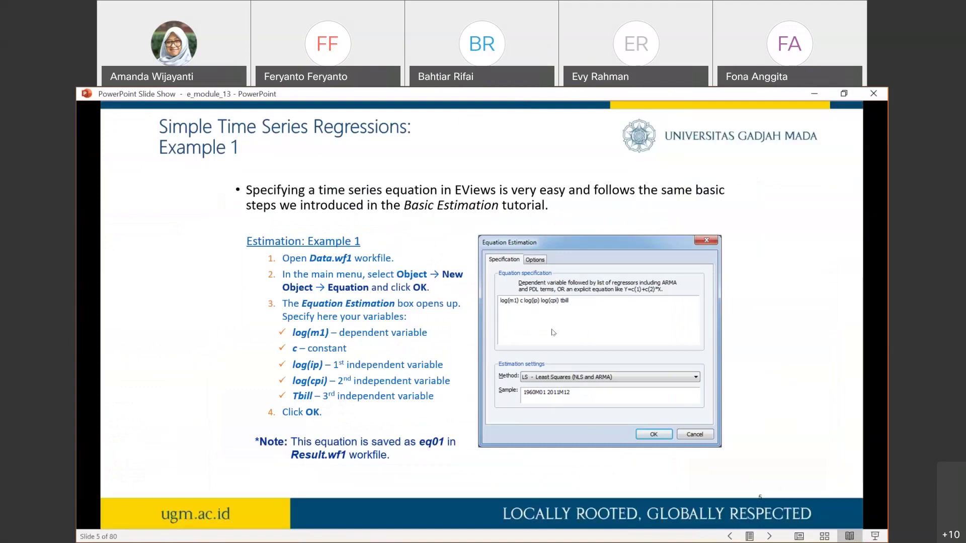
click(553, 332)
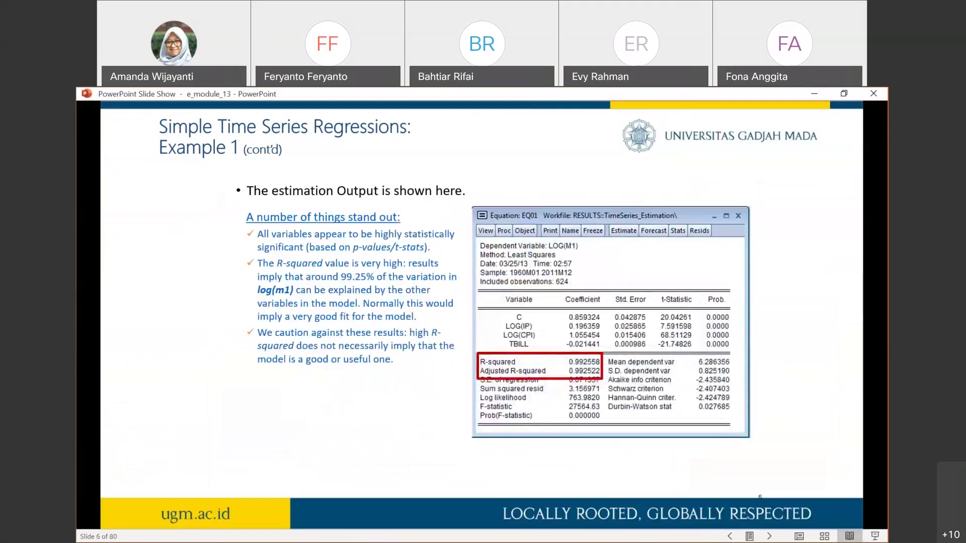
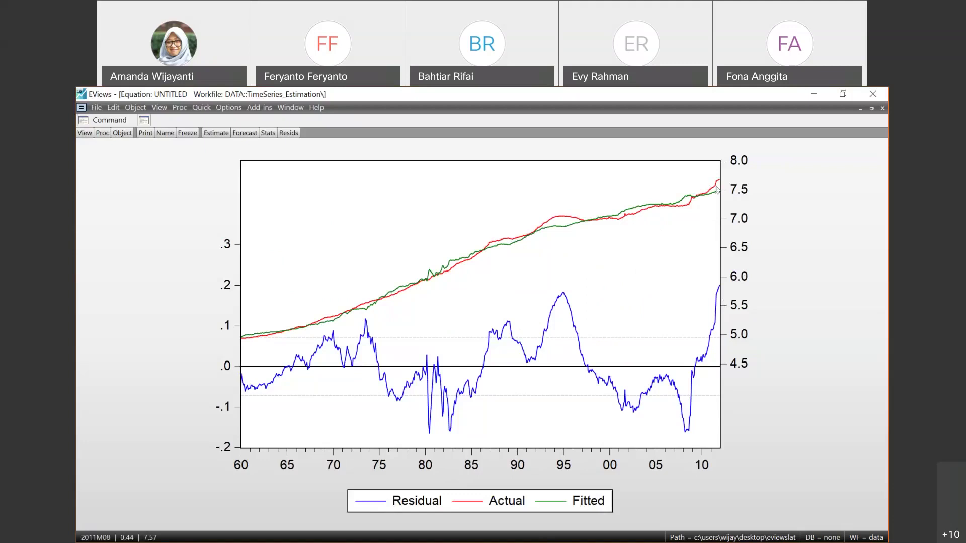
- Examine the actual and fitted lines and the pattern of residuals over time on the equation's residual graph
mouse_move(716, 188)
mouse_move(254, 388)
mouse_move(379, 327)
mouse_move(689, 319)
mouse_move(435, 380)
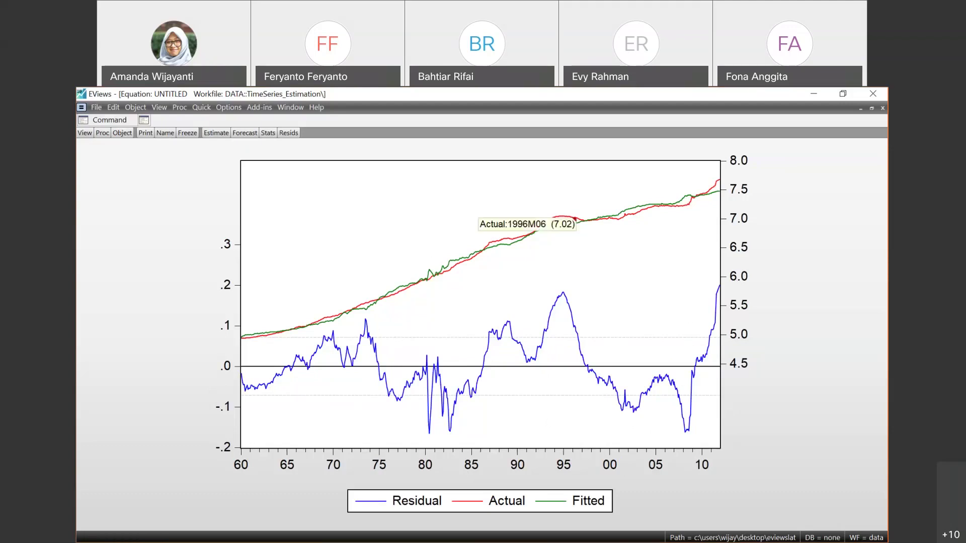
- Switch to the e_module_13 PowerPoint slide show, review the Example 1 residuals slide and advance to Example 2
click(844, 95)
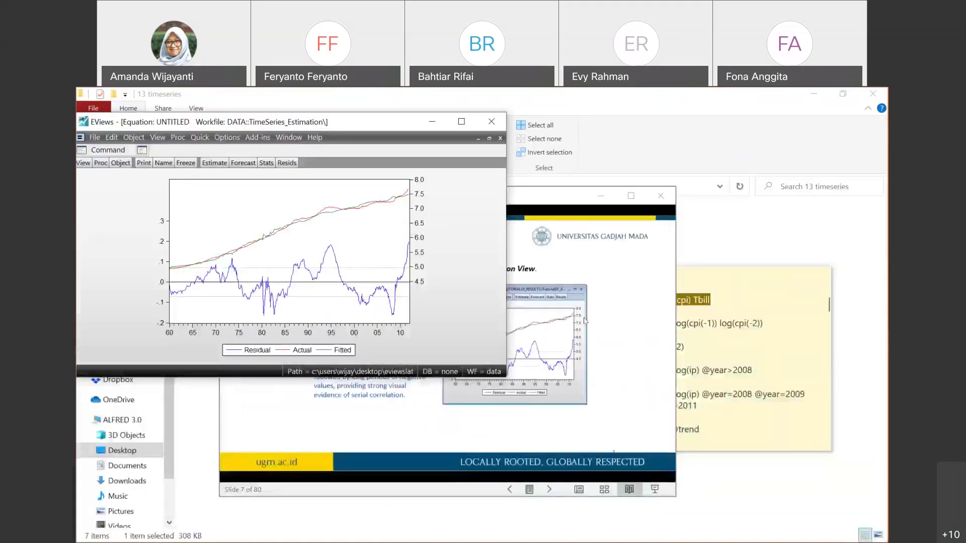
click(588, 227)
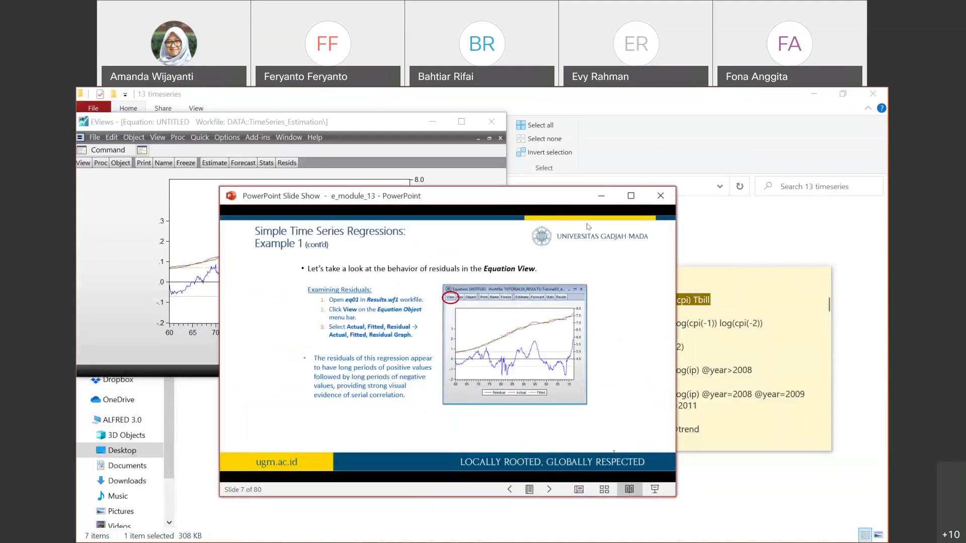
click(631, 196)
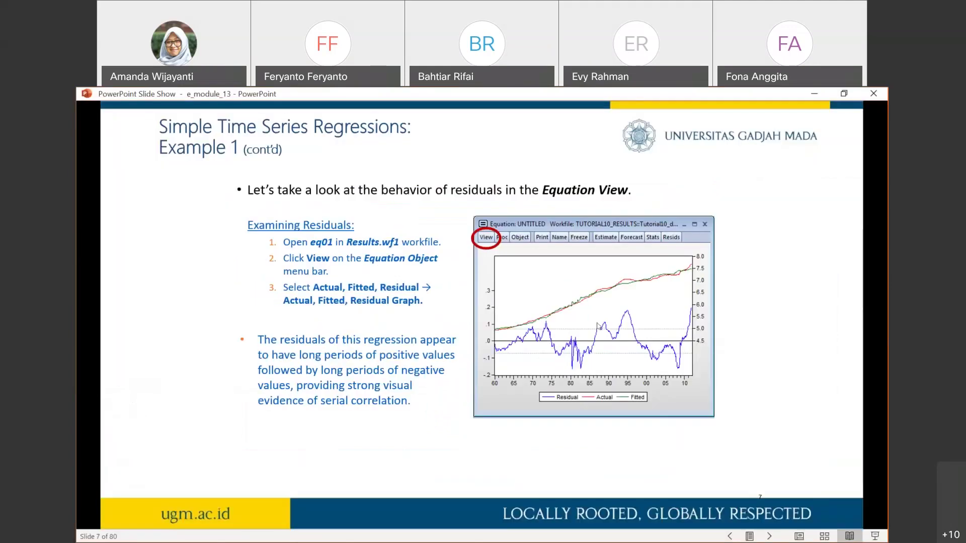
key(Right)
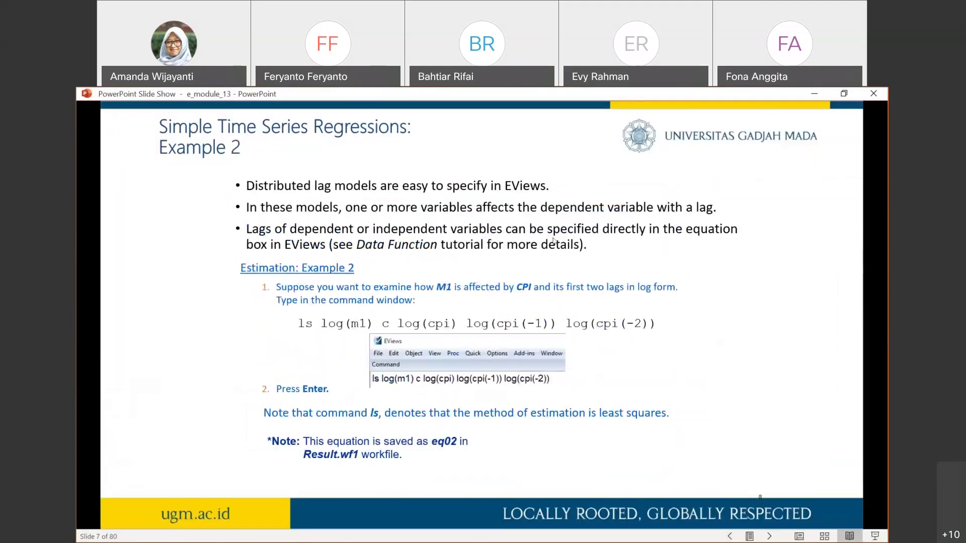
key(Left)
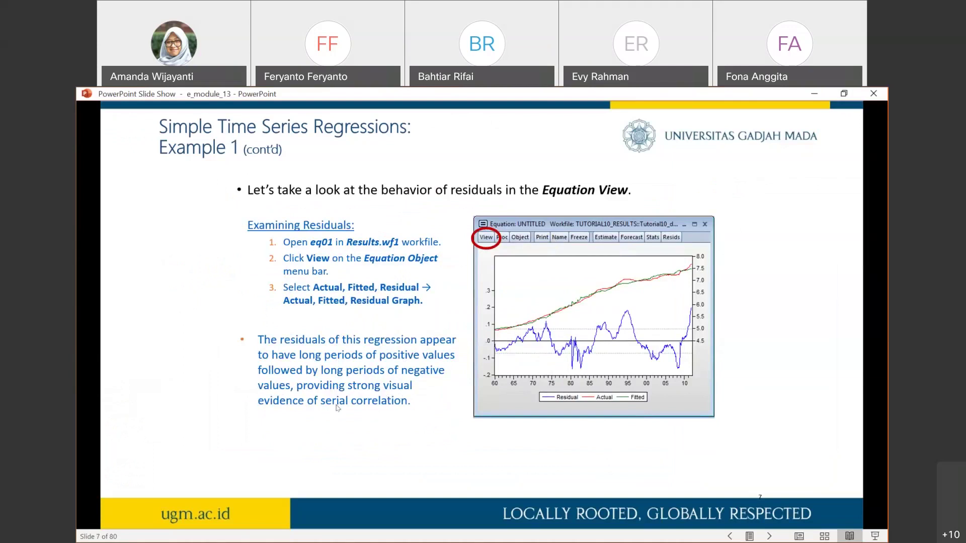
click(379, 400)
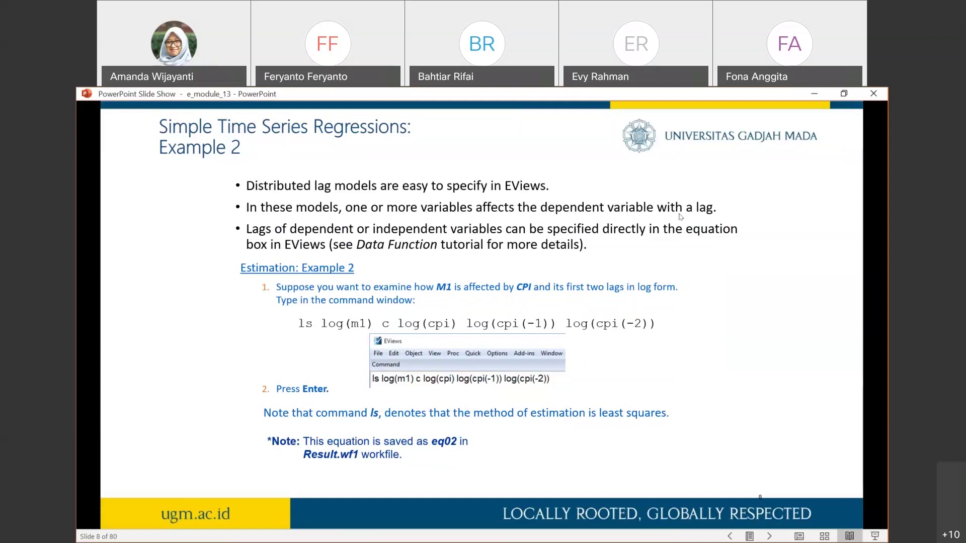
- Switch back to EViews and maximize its window showing the residual graph
click(836, 92)
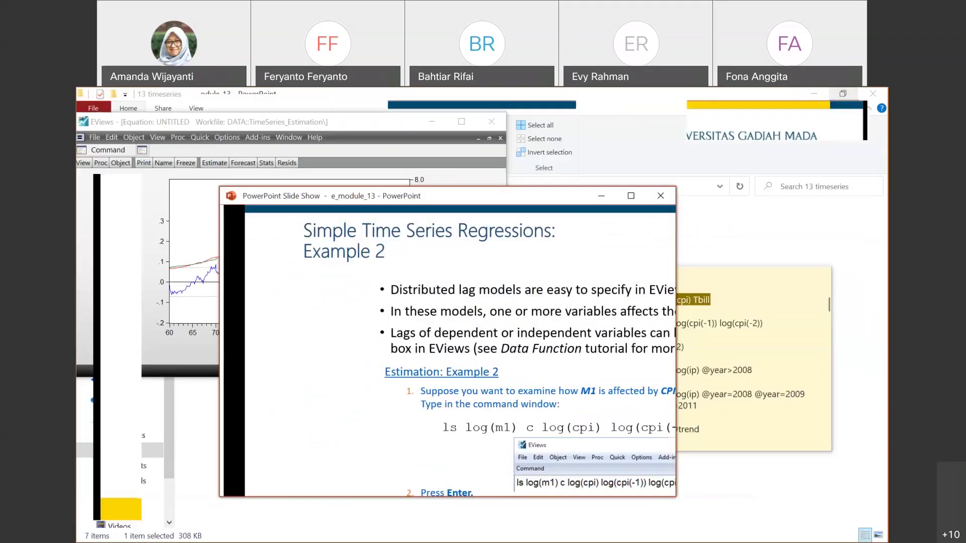
click(106, 125)
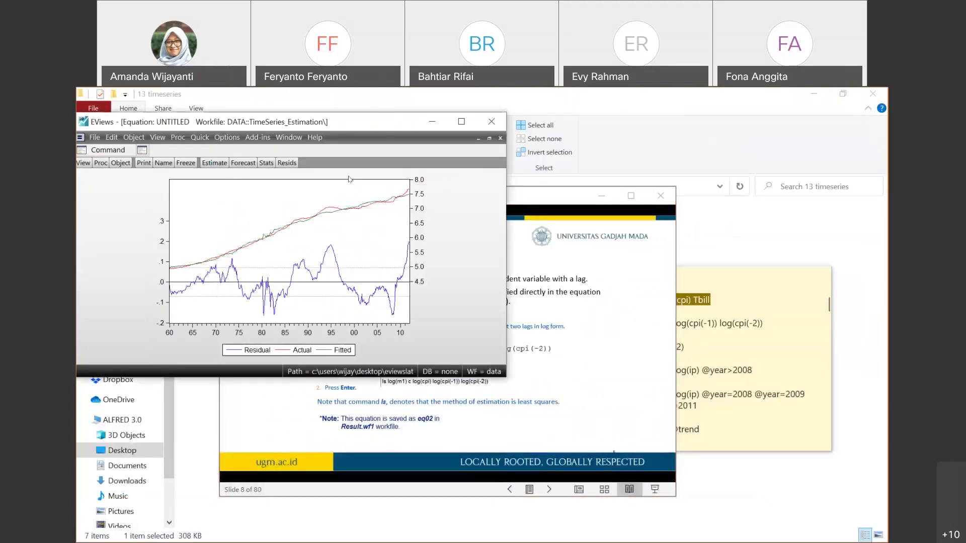
click(460, 122)
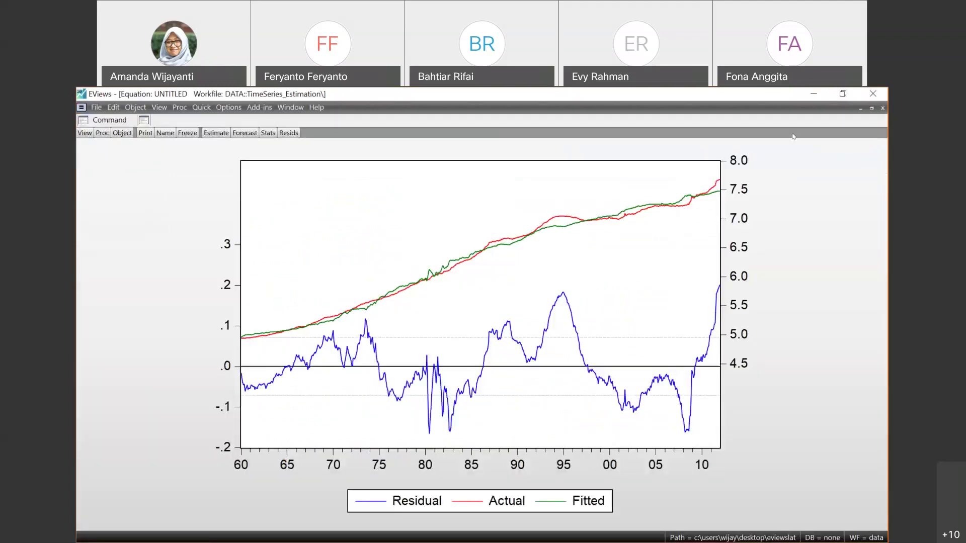
- Close the untitled equation window and keep the equation in the workfile under the name eq01
click(883, 108)
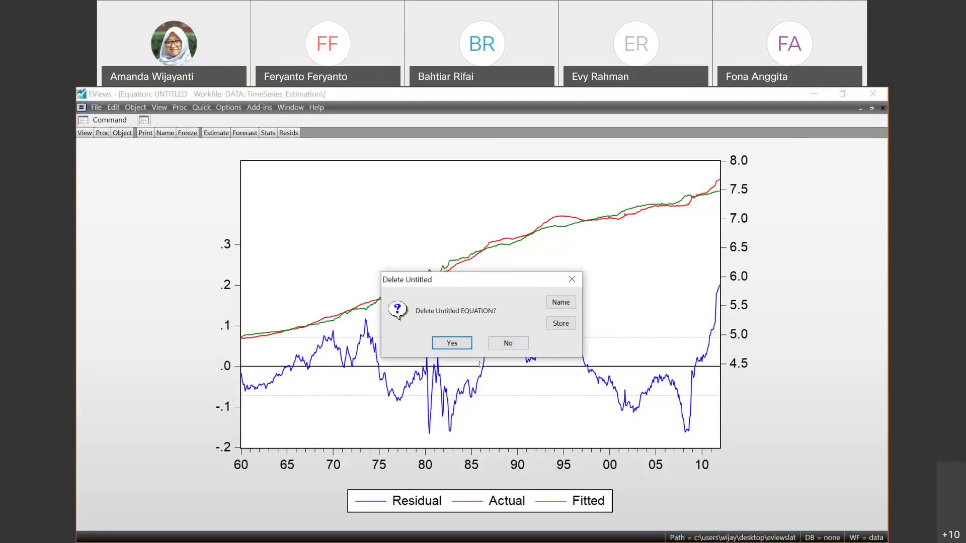
click(554, 303)
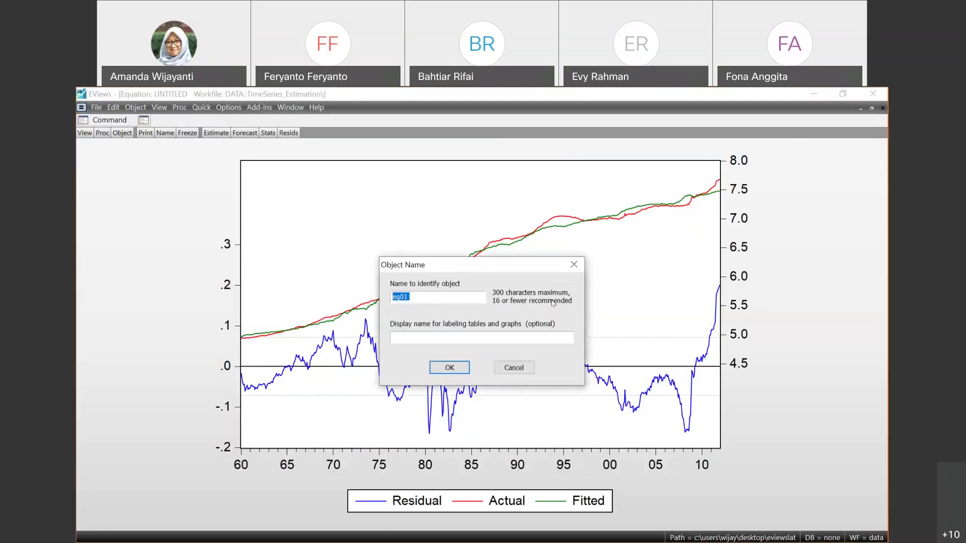
click(449, 367)
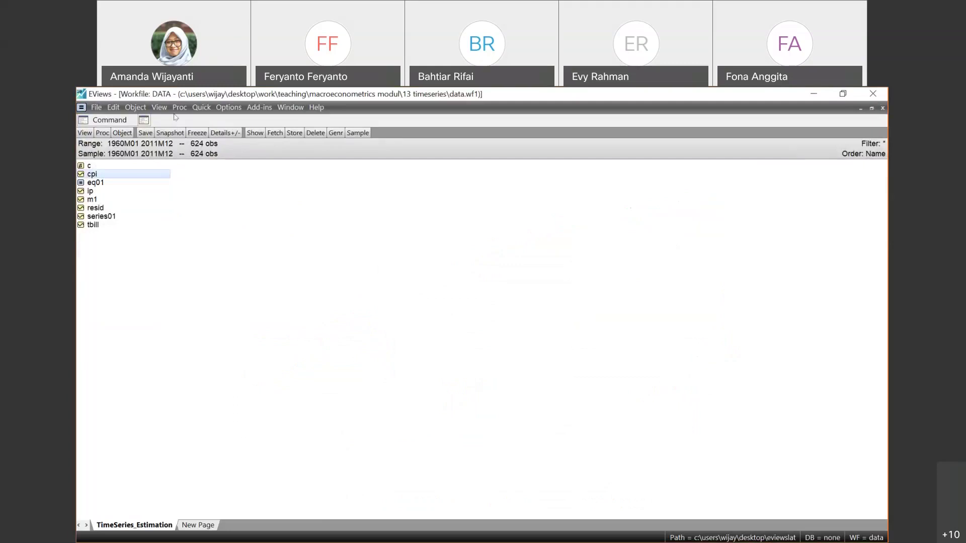
click(201, 108)
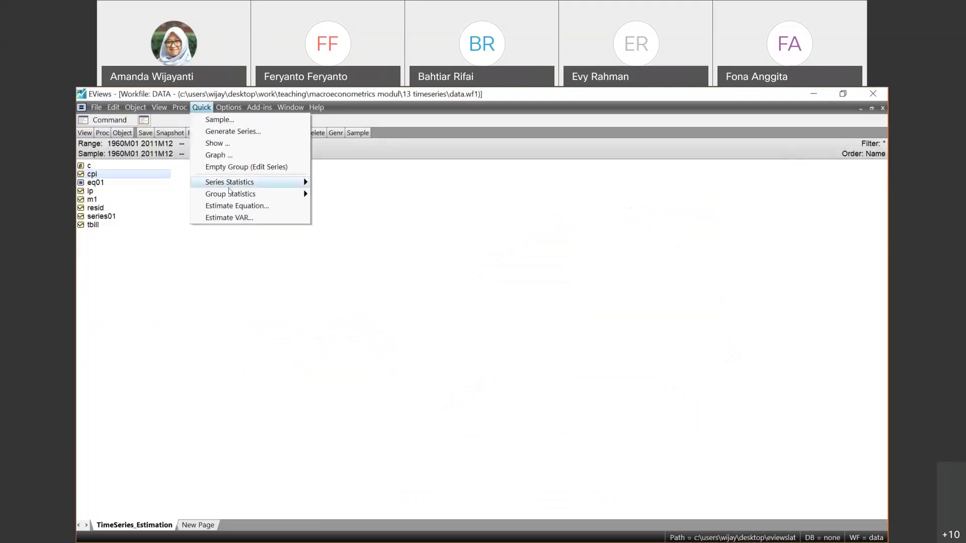
click(246, 209)
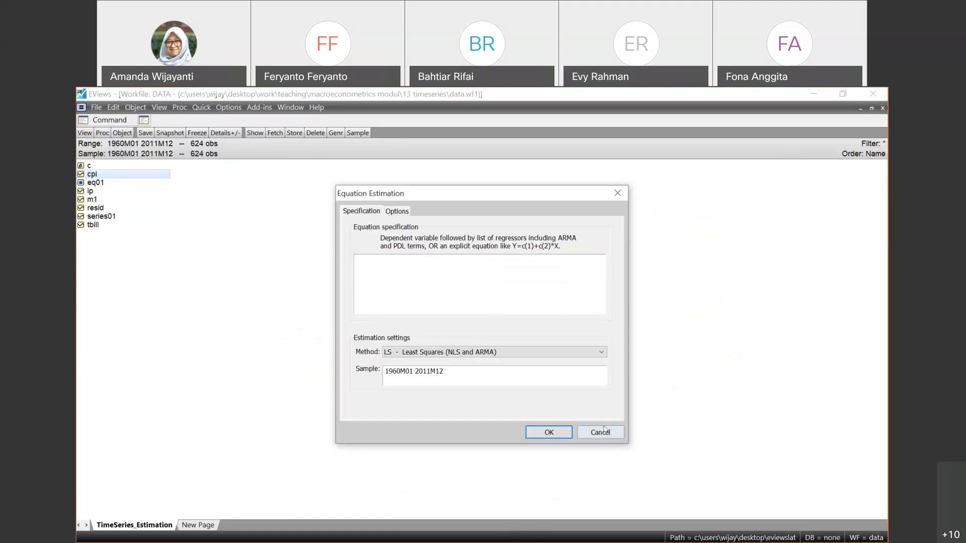
key(Escape)
- Restore the EViews window to a smaller size and copy "ls log(m1) c log(cpi) log(cpi(-1)) log(cpi(-2))" from the sticky note
click(843, 93)
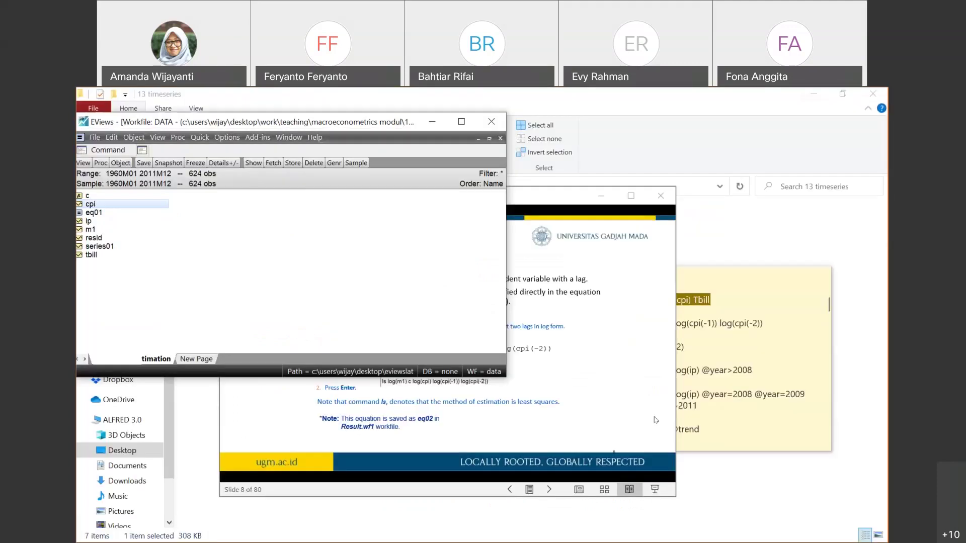
drag(762, 322, 593, 322)
right_click(620, 318)
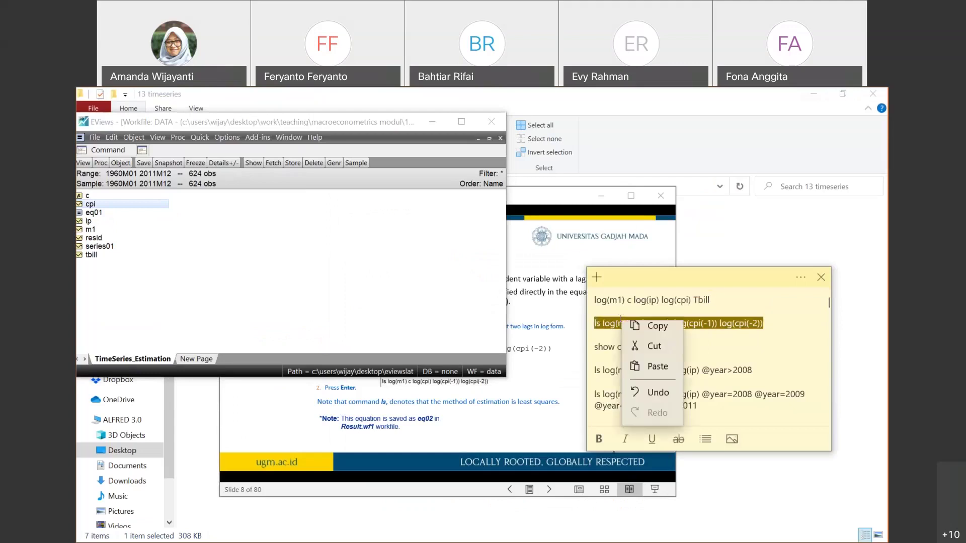
click(634, 328)
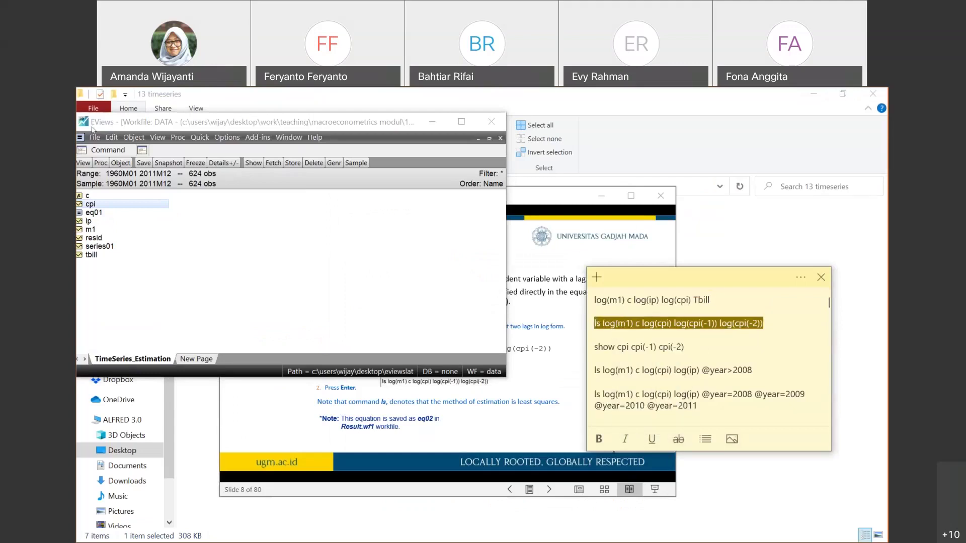
- Maximize EViews and run the command ls log(m1) c log(cpi) log(cpi(-1)) log(cpi(-2)) to estimate the distributed lag model
click(115, 152)
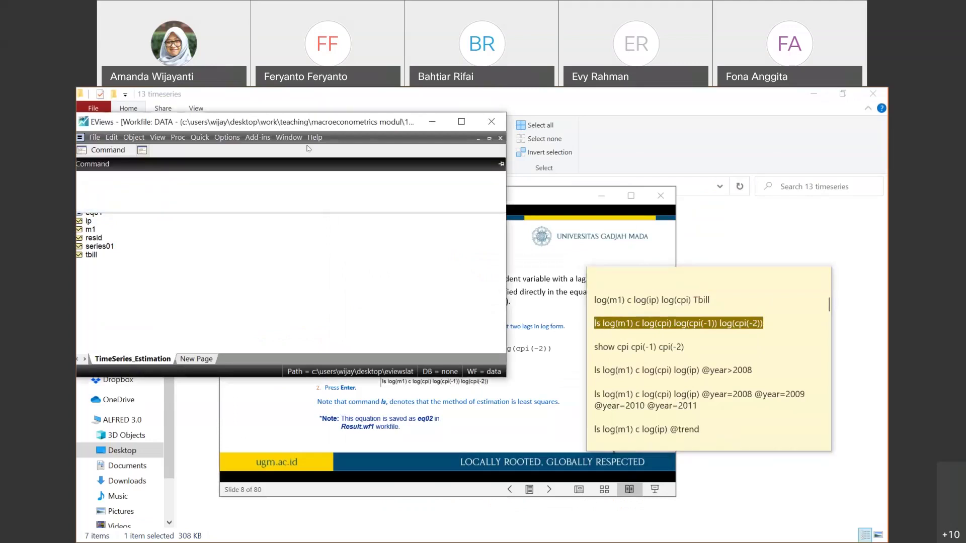
click(446, 120)
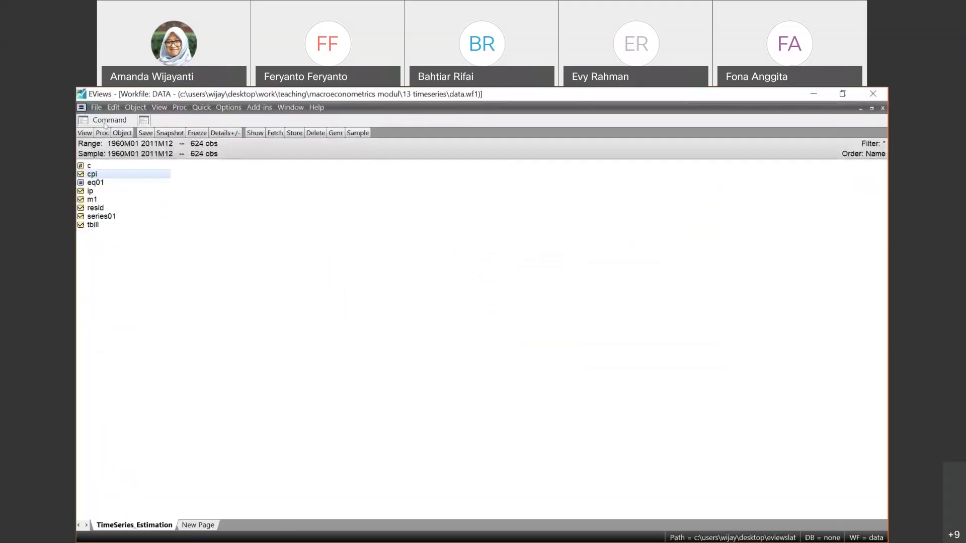
click(107, 120)
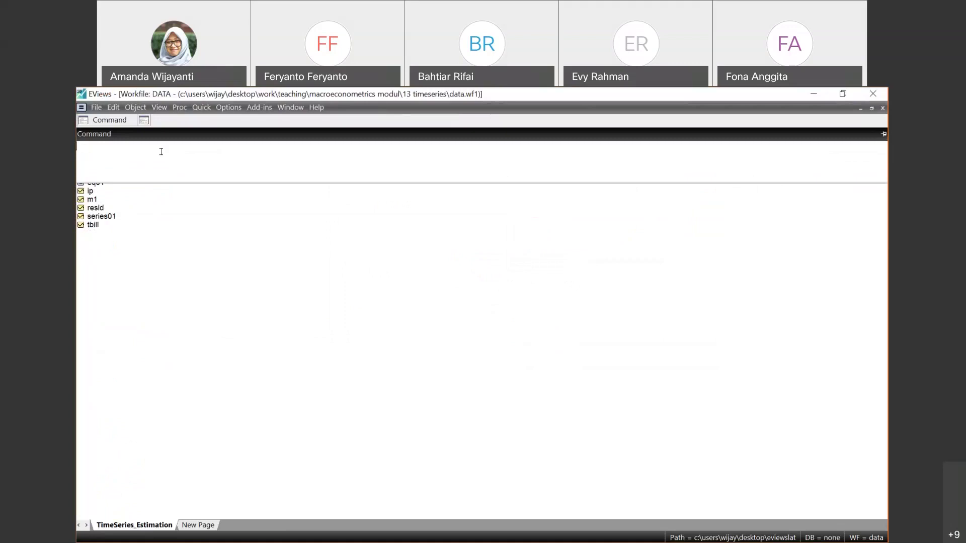
key(ctrl+v)
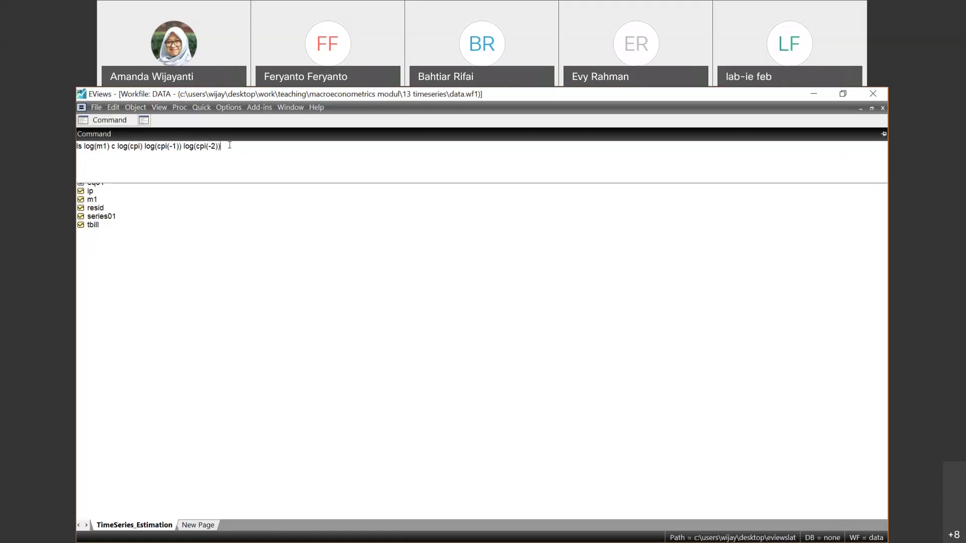
key(Return)
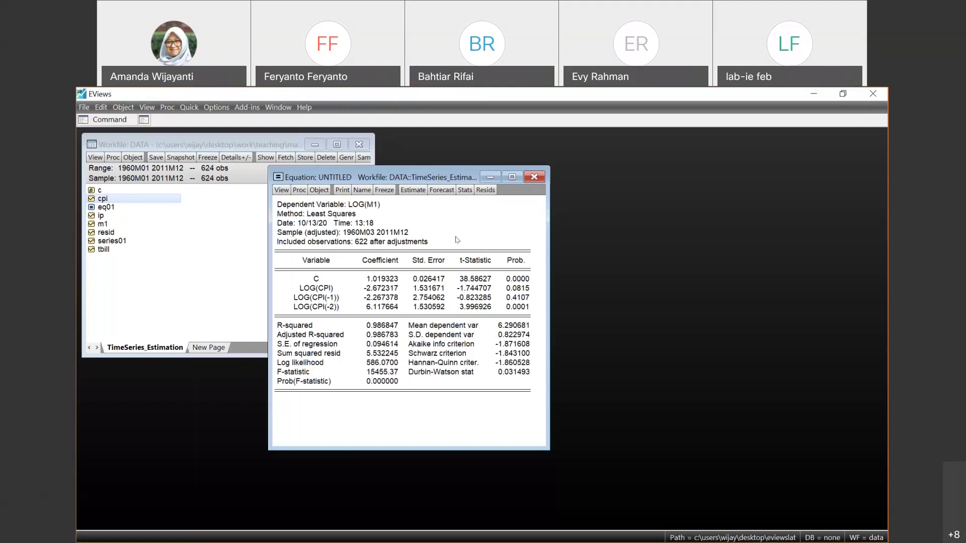
- Switch to the e_module_13 PowerPoint slide show, maximize it and advance to the Example 2 estimation output slide
click(843, 93)
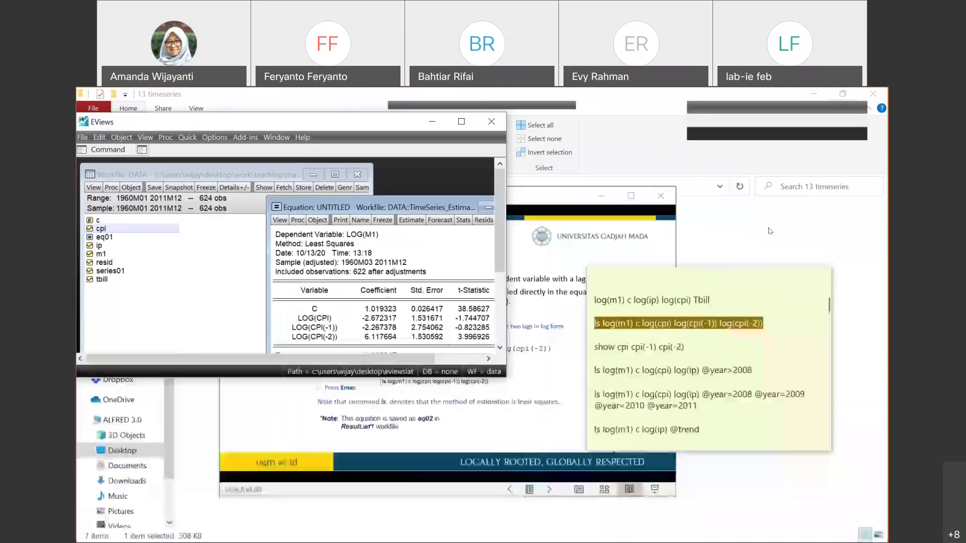
click(629, 197)
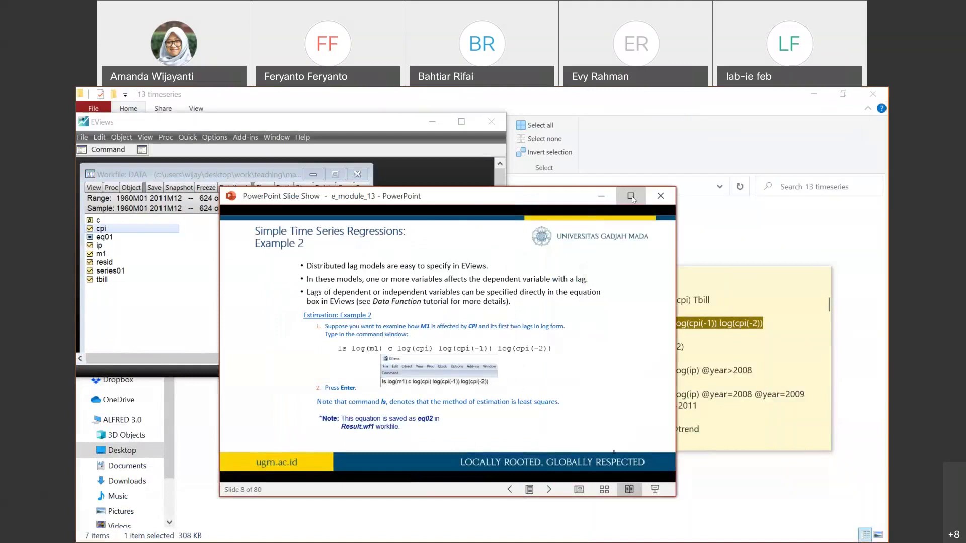
click(630, 196)
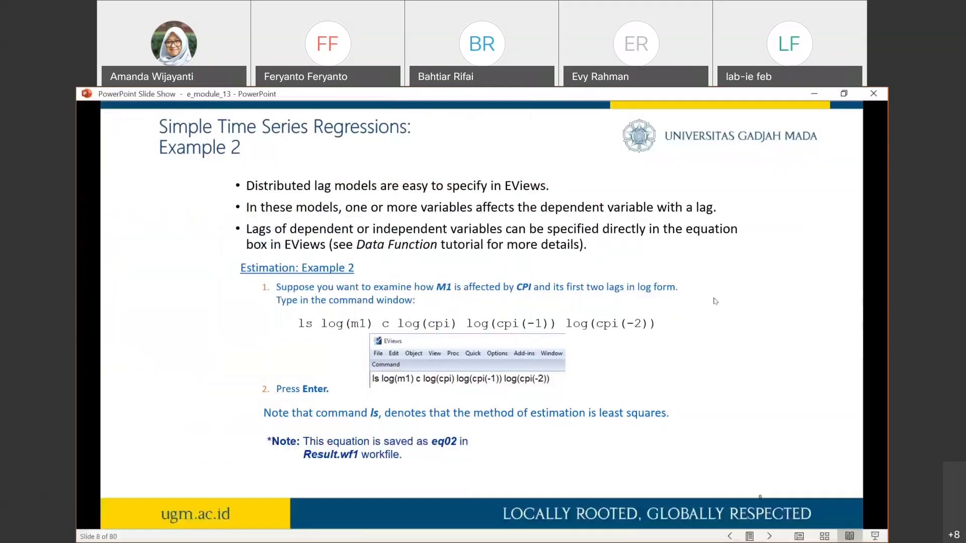
click(664, 331)
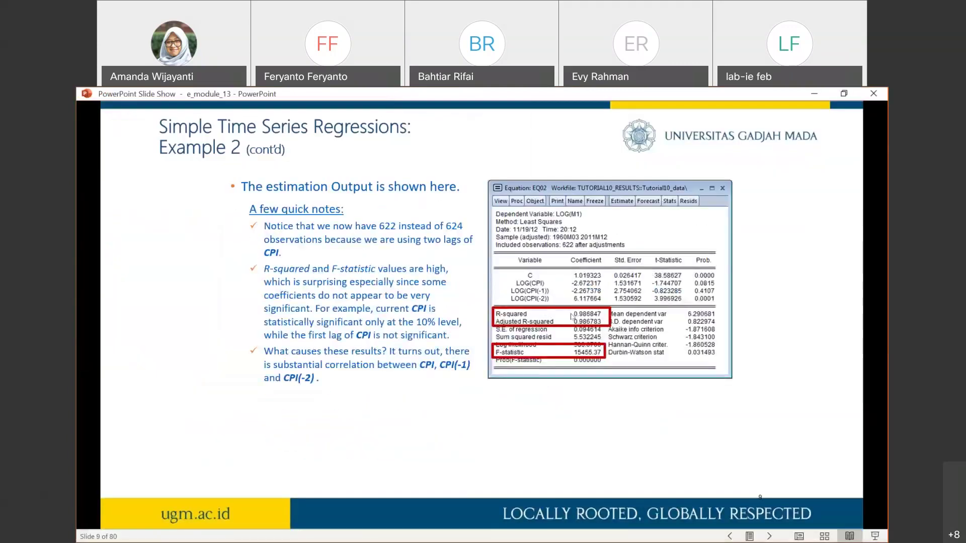
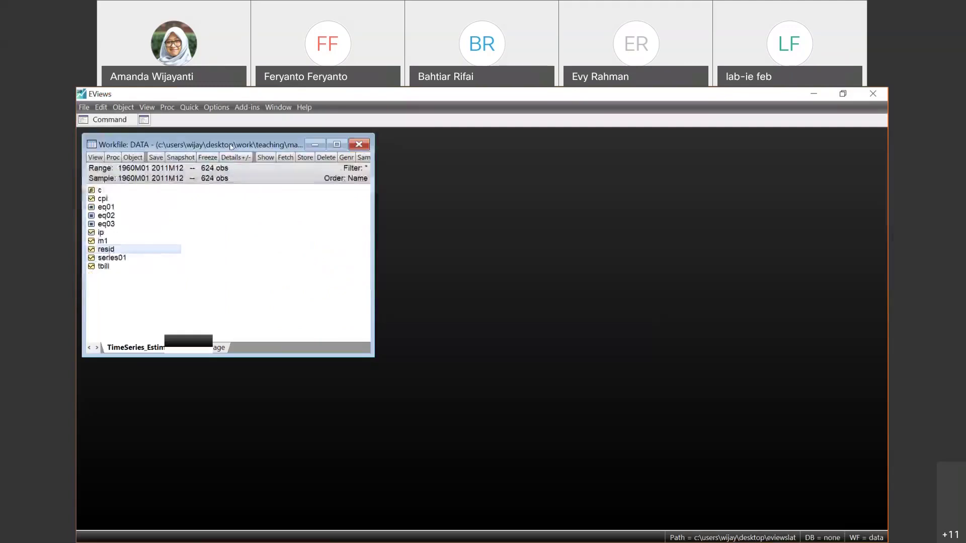
click(115, 121)
key(BackSpace)
key(BackSpace)
key(BackSpace)
key(BackSpace)
key(BackSpace)
key(BackSpace)
key(BackSpace)
key(BackSpace)
key(BackSpace)
key(BackSpace)
key(BackSpace)
key(BackSpace)
key(BackSpace)
key(BackSpace)
key(BackSpace)
key(BackSpace)
key(BackSpace)
key(BackSpace)
key(BackSpace)
key(BackSpace)
key(BackSpace)
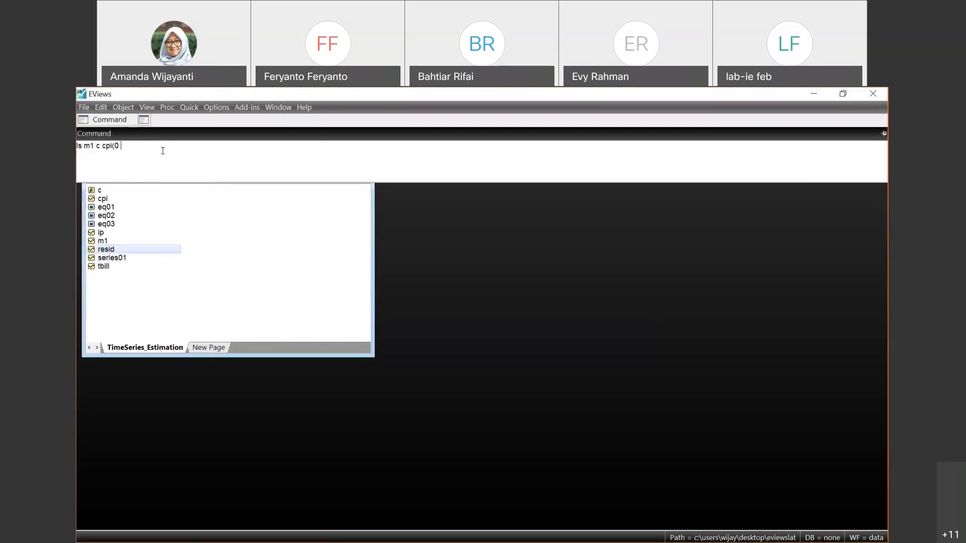
text(ls log(m1) c log(cpi) log(ip) @year>2008)
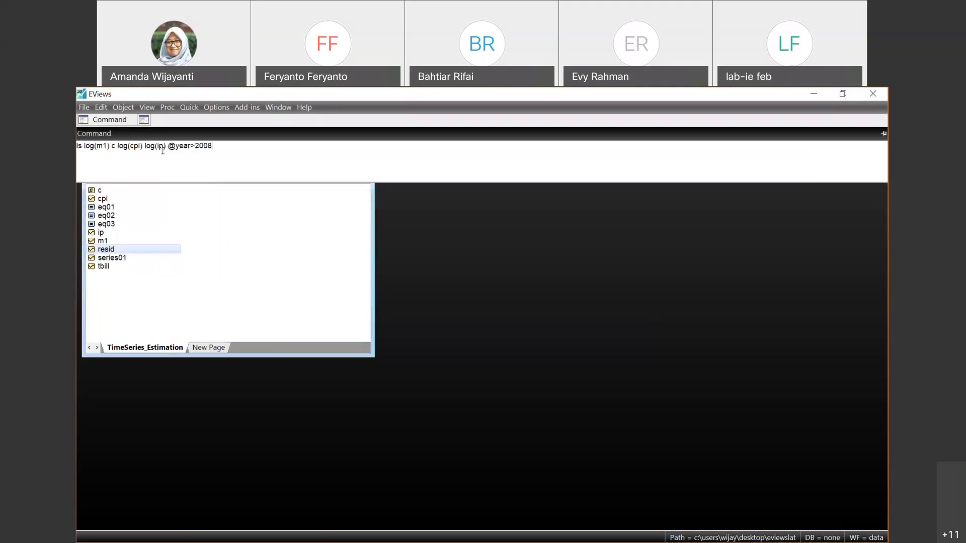
key(Return)
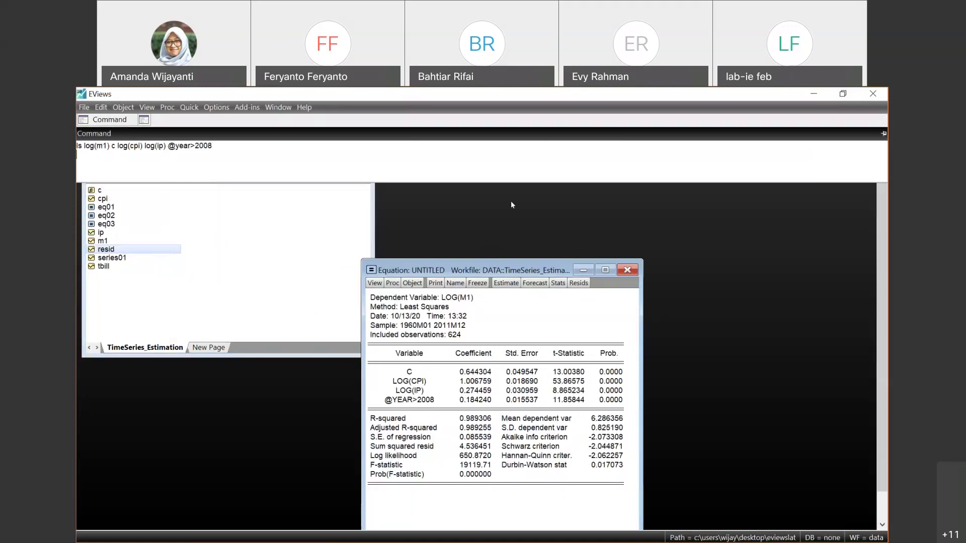
click(429, 317)
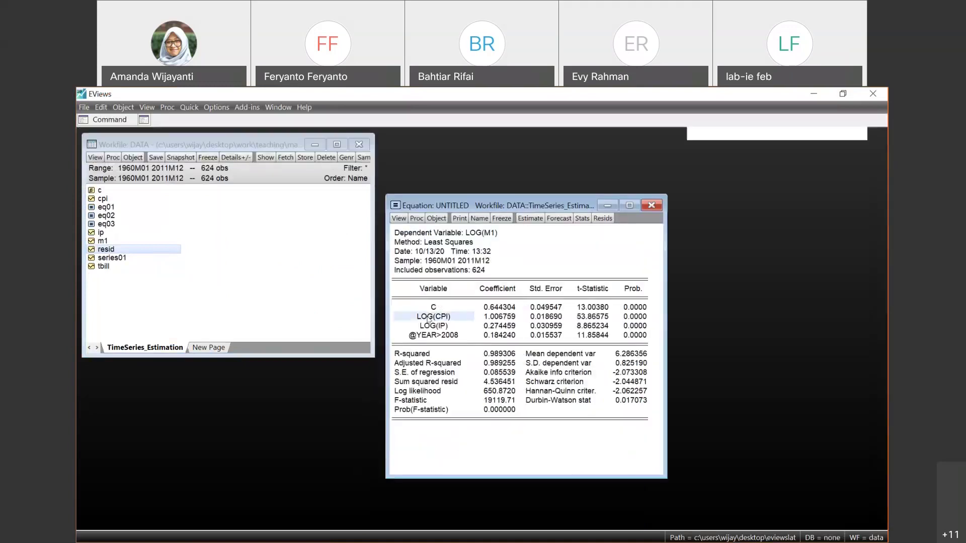
click(438, 327)
click(449, 337)
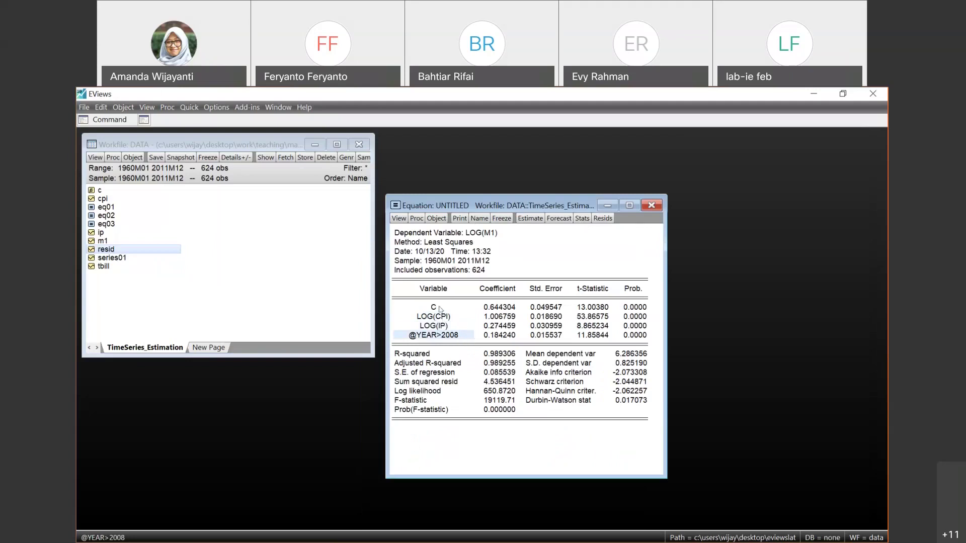
click(440, 308)
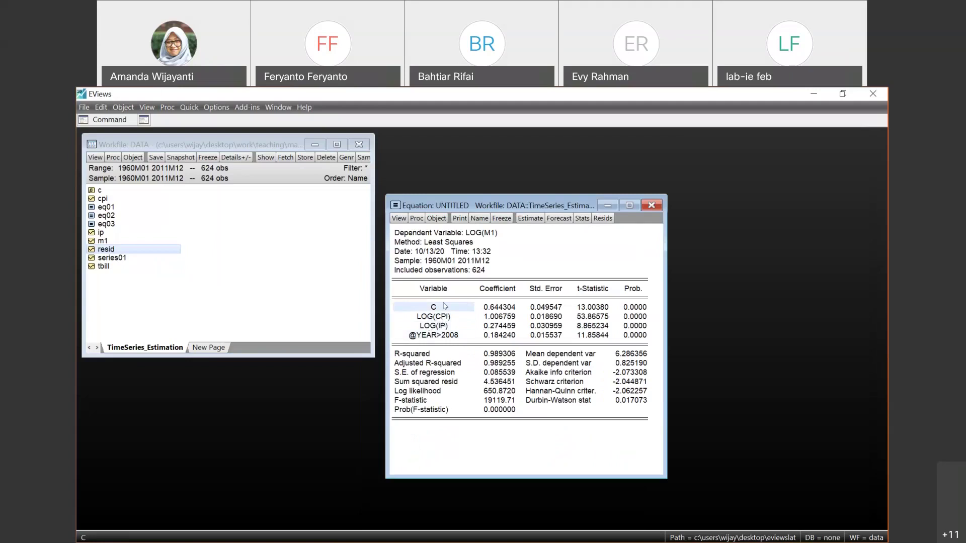
click(446, 336)
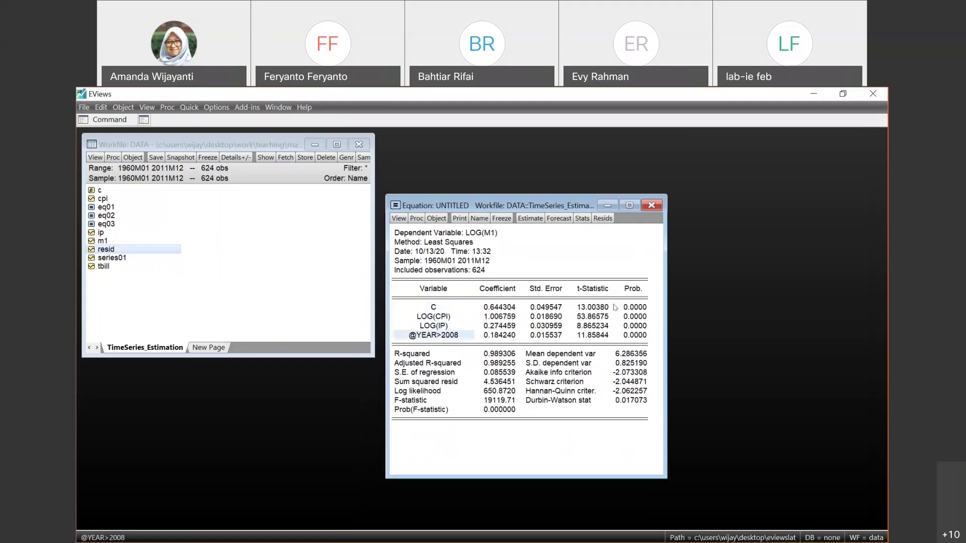
click(593, 307)
click(592, 325)
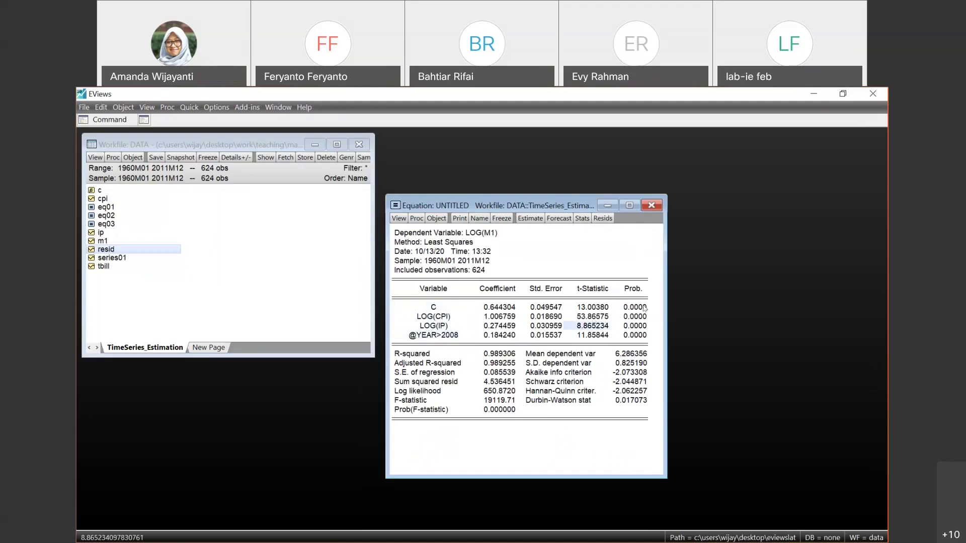
click(468, 354)
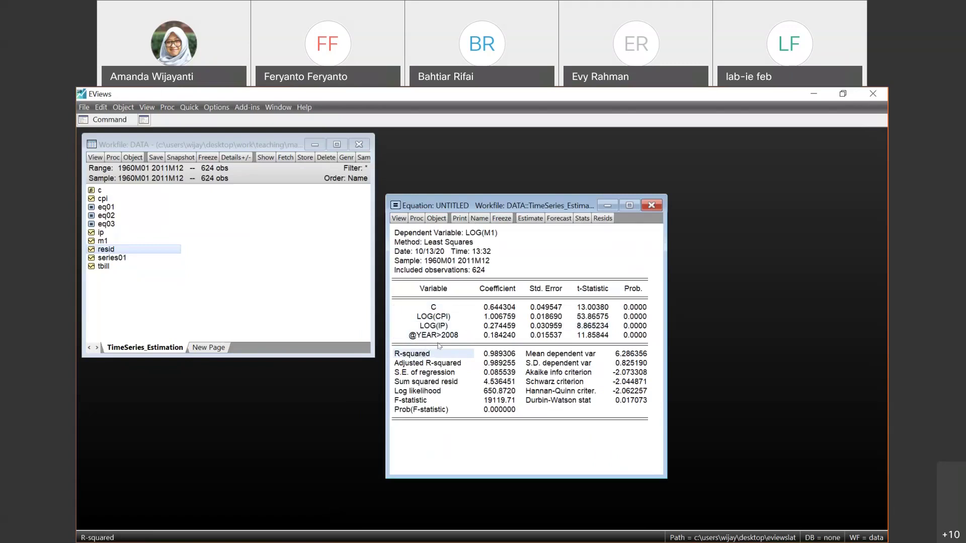
click(453, 336)
click(447, 326)
click(442, 318)
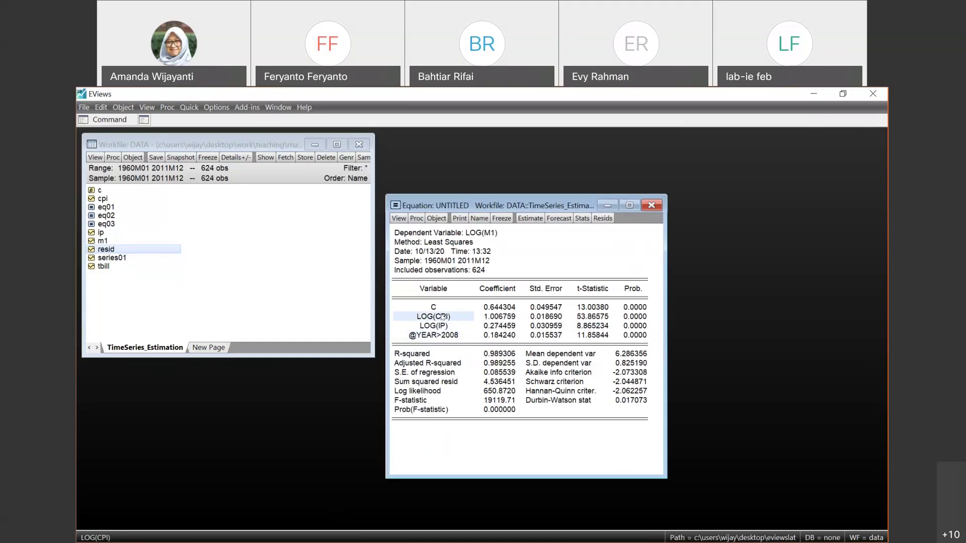
click(453, 335)
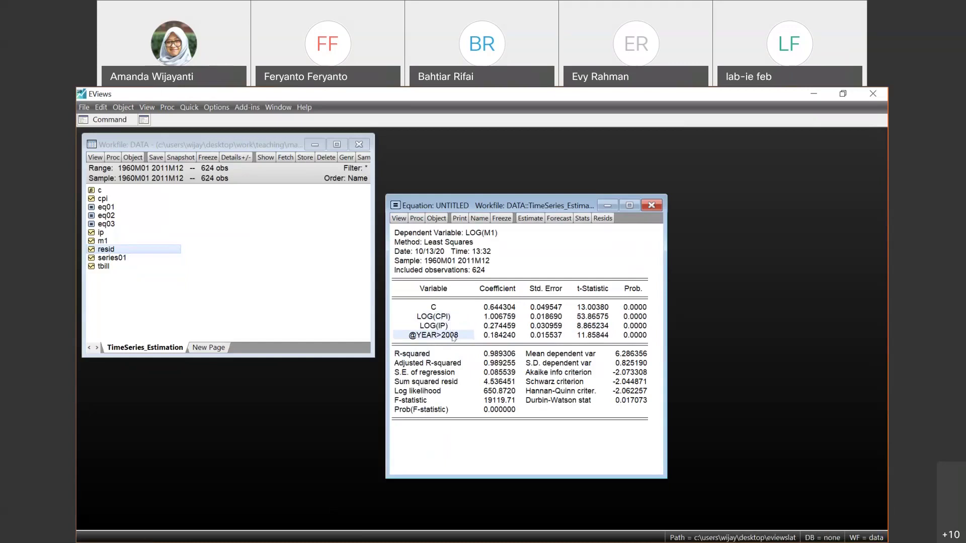
click(443, 325)
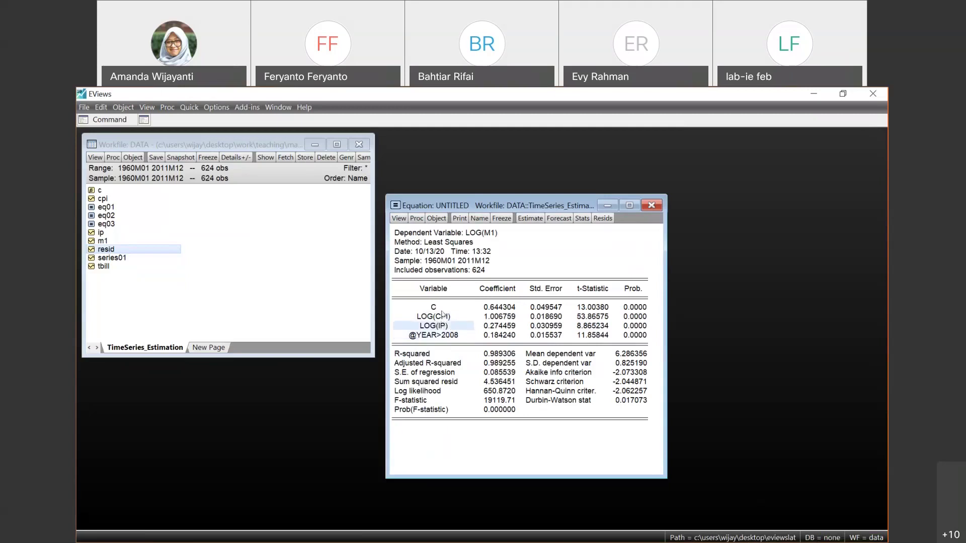
click(437, 308)
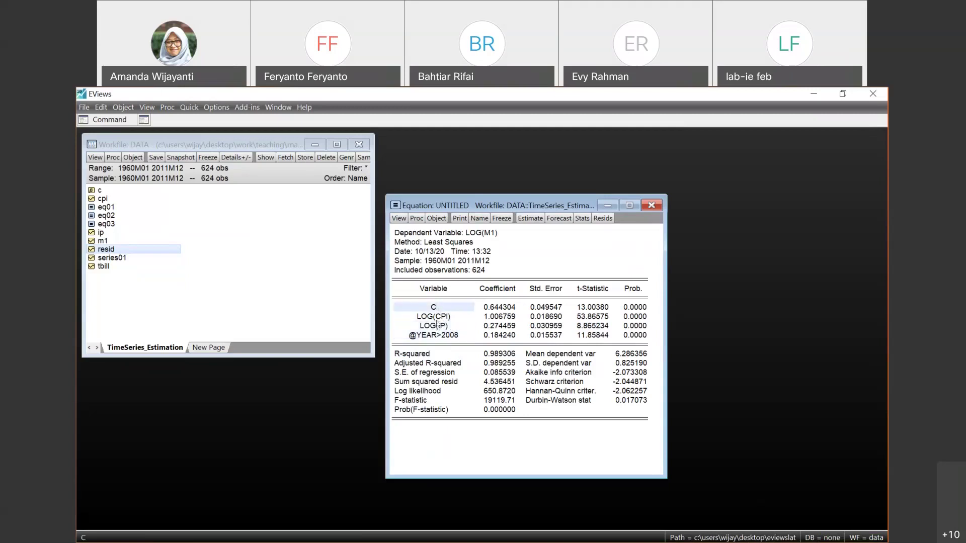
click(438, 317)
click(442, 326)
click(444, 336)
click(441, 327)
click(440, 318)
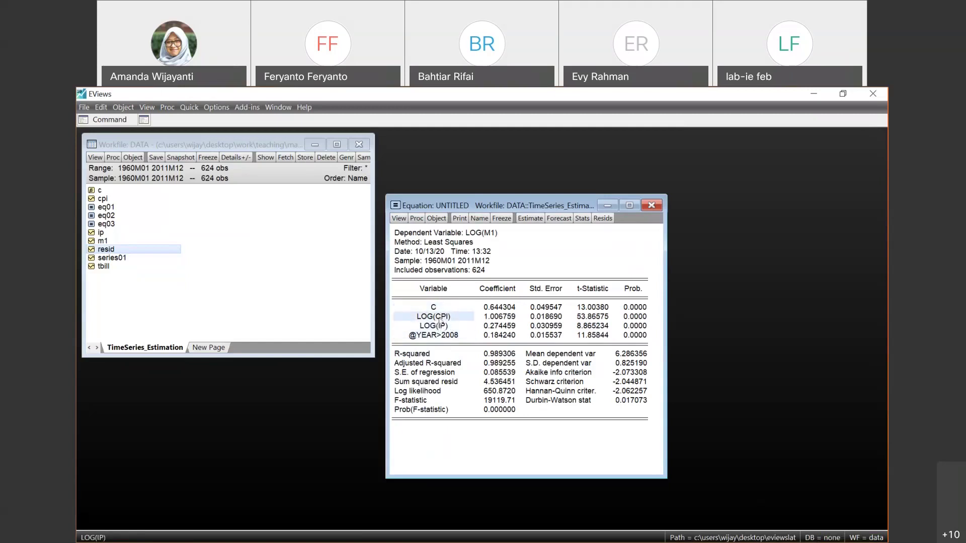
click(440, 326)
click(441, 336)
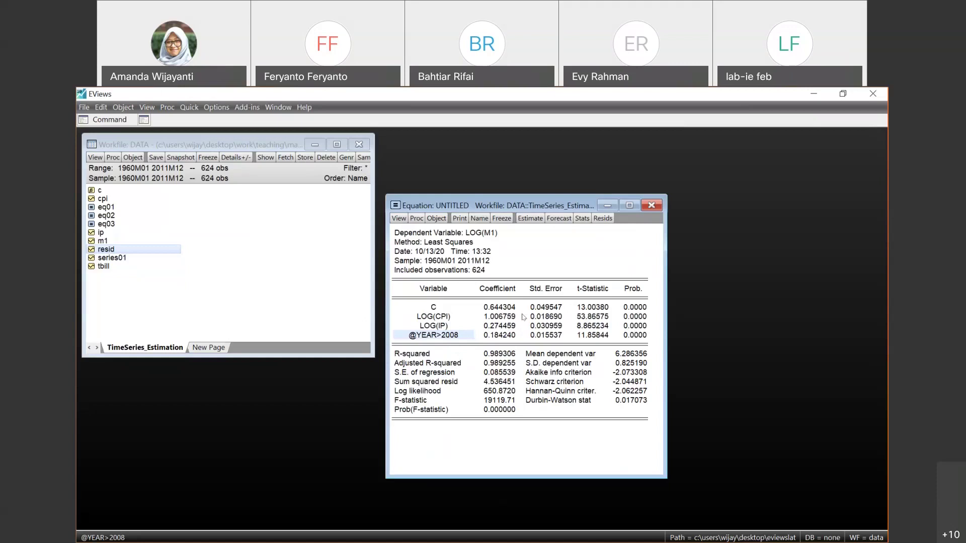
click(496, 345)
click(474, 299)
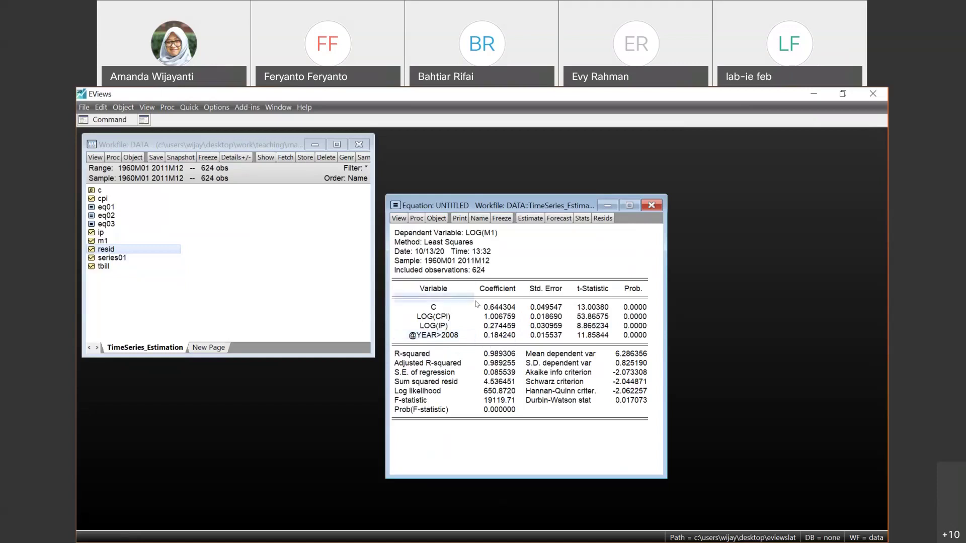
click(650, 206)
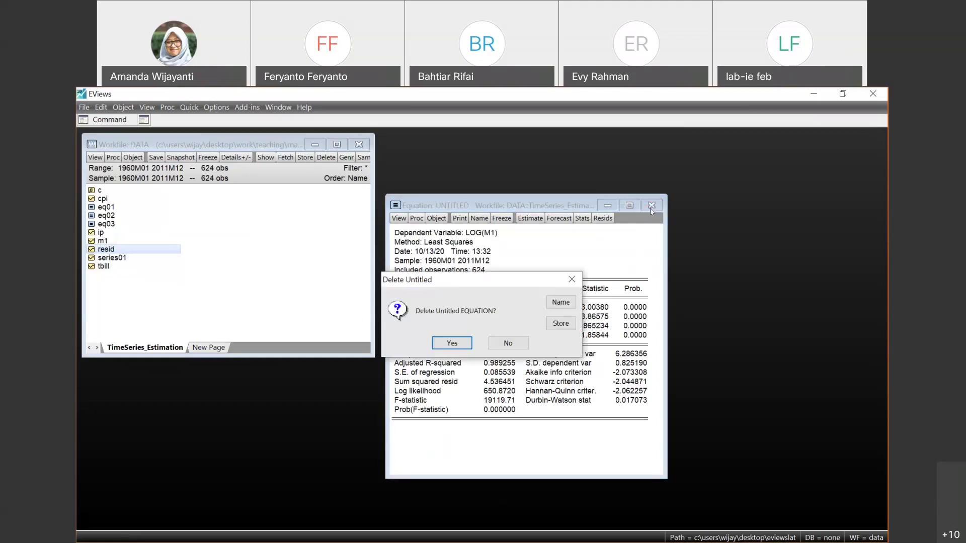
click(560, 302)
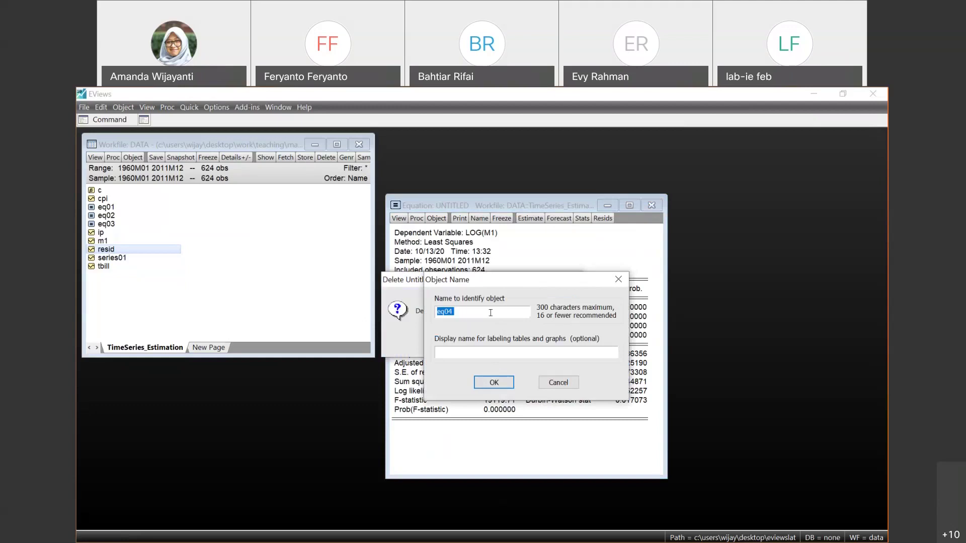
click(490, 381)
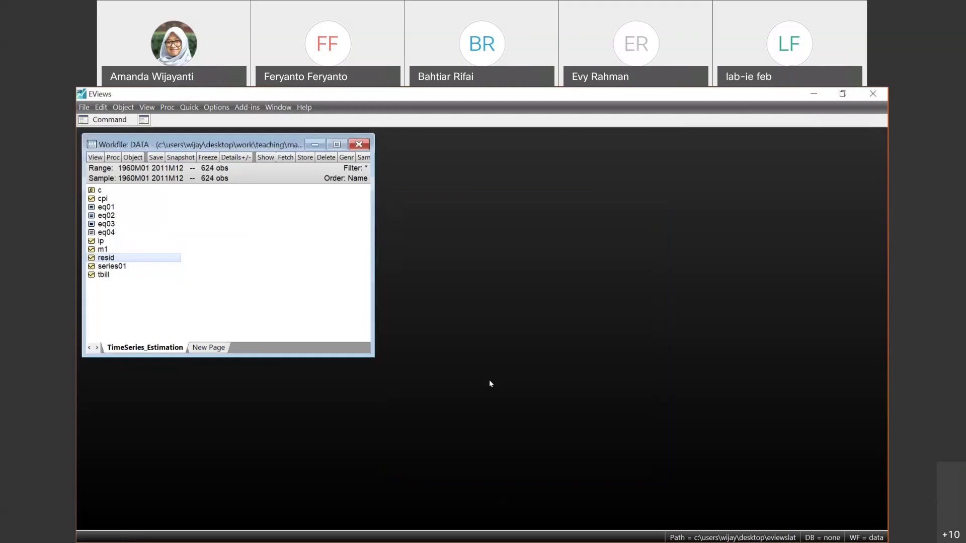
click(95, 120)
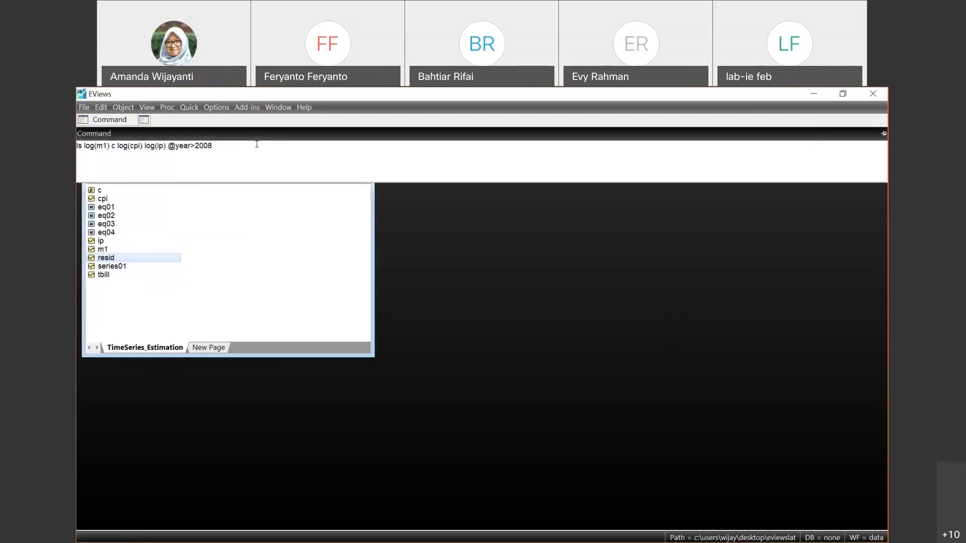
key(BackSpace)
text(=)
key(shift+Left)
key(shift+Left)
key(shift+Left)
key(shift+Left)
key(shift+Left)
key(shift+Left)
key(shift+Left)
key(shift+Left)
key(shift+Left)
key(shift+Left)
key(ctrl+c)
key(Right)
key(ctrl+v)
key(BackSpace)
text(9)
key(ctrl+v)
key(BackSpace)
key(BackSpace)
text(10)
key(ctrl+v)
key(BackSpace)
key(BackSpace)
text(11)
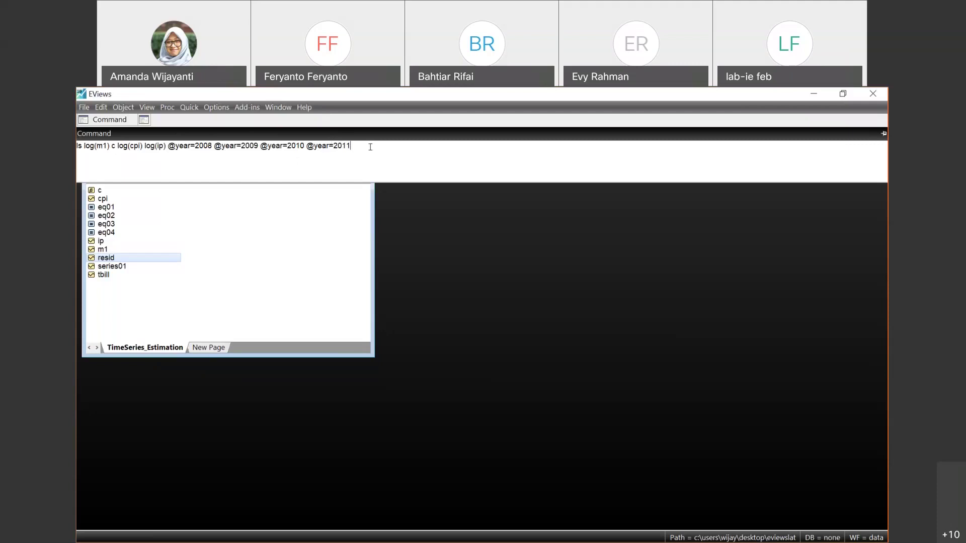
key(Return)
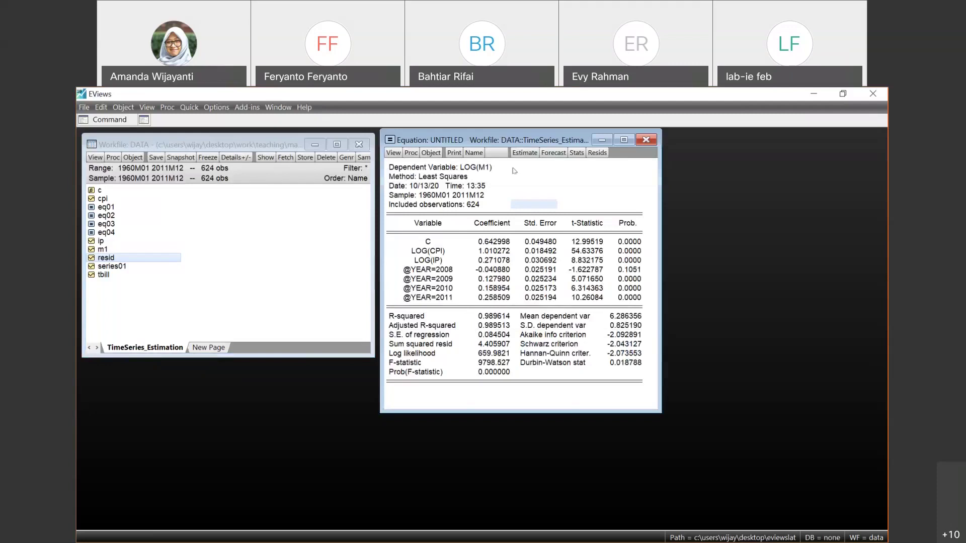
drag(500, 133, 512, 168)
click(447, 298)
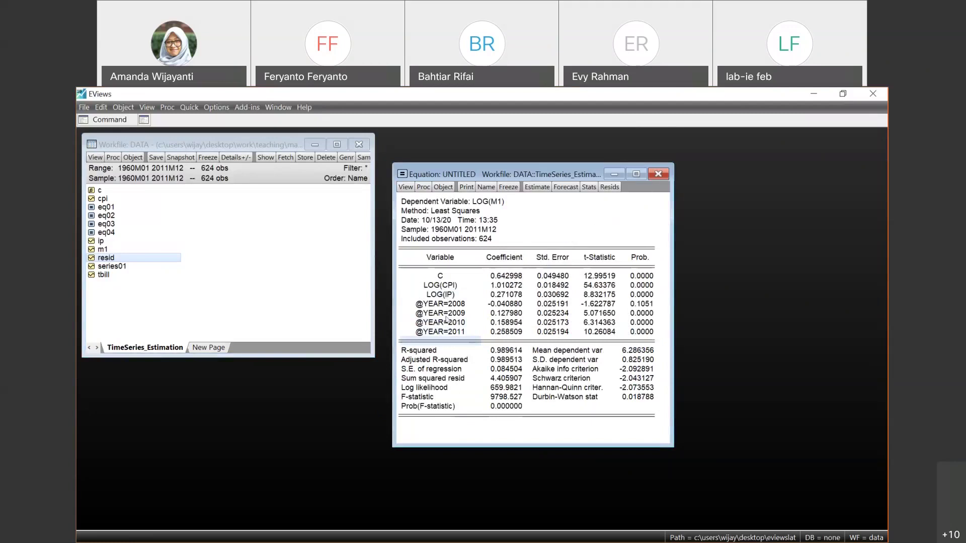
click(462, 305)
click(459, 314)
click(455, 323)
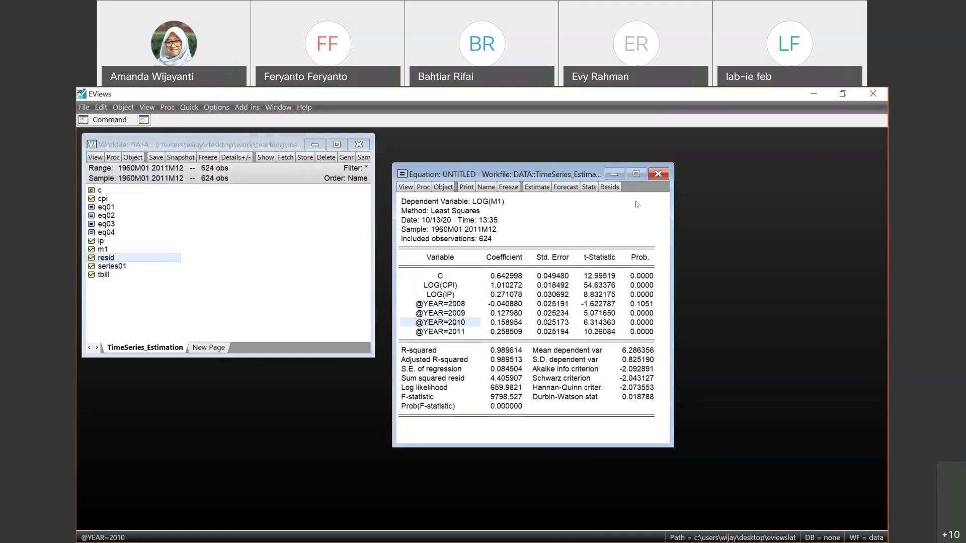
click(658, 175)
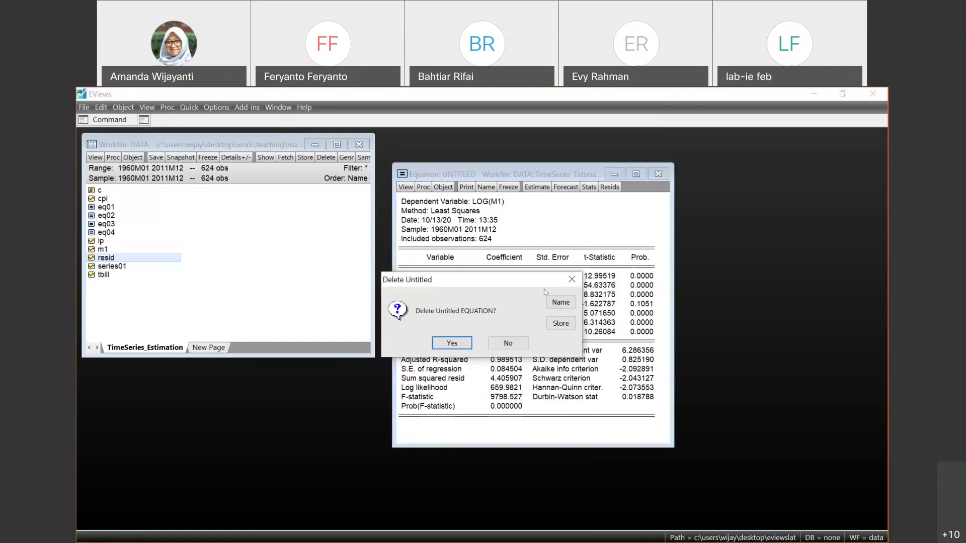
click(561, 303)
click(514, 347)
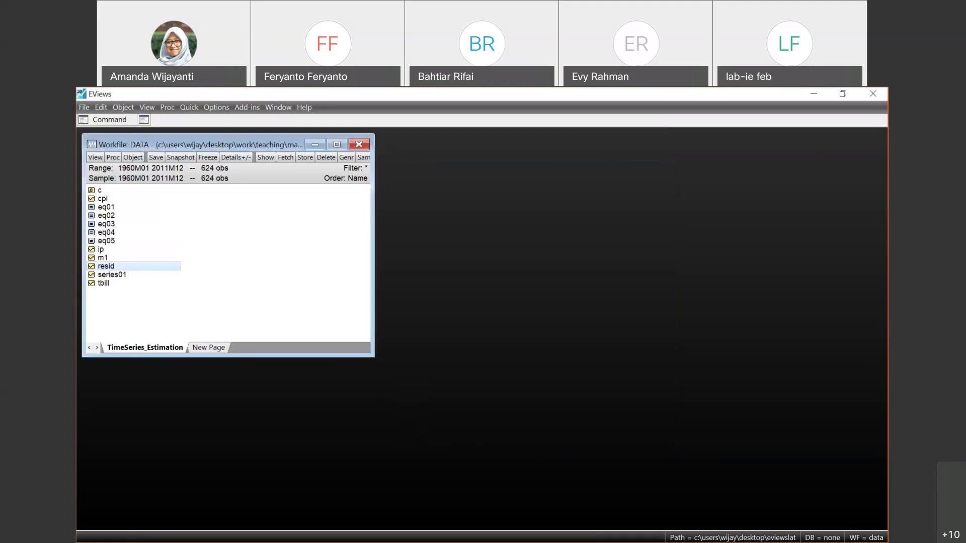
- Open the e_module_13 PowerPoint slide show from the 13 timeseries folder, maximize it and advance to Date Dummies: Example 2
click(843, 93)
click(601, 196)
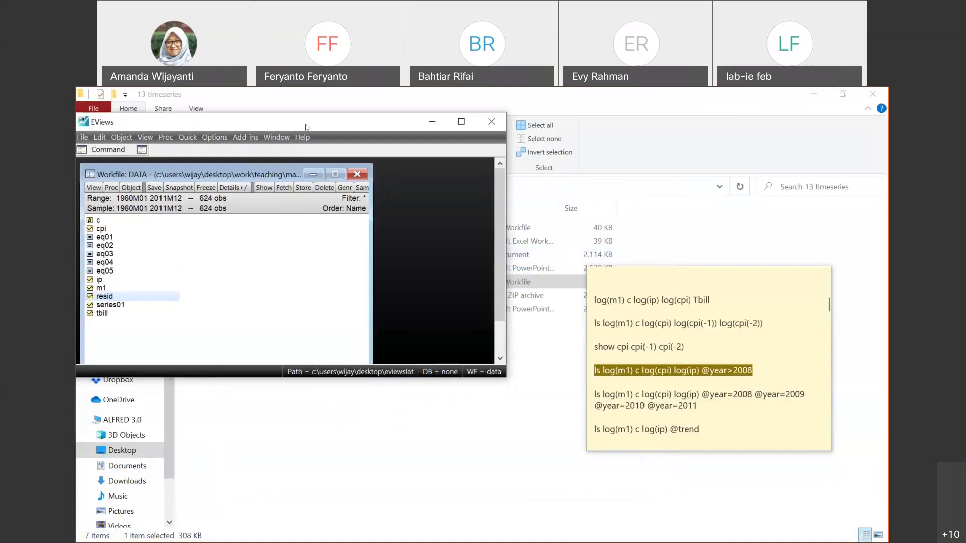
drag(170, 121, 308, 297)
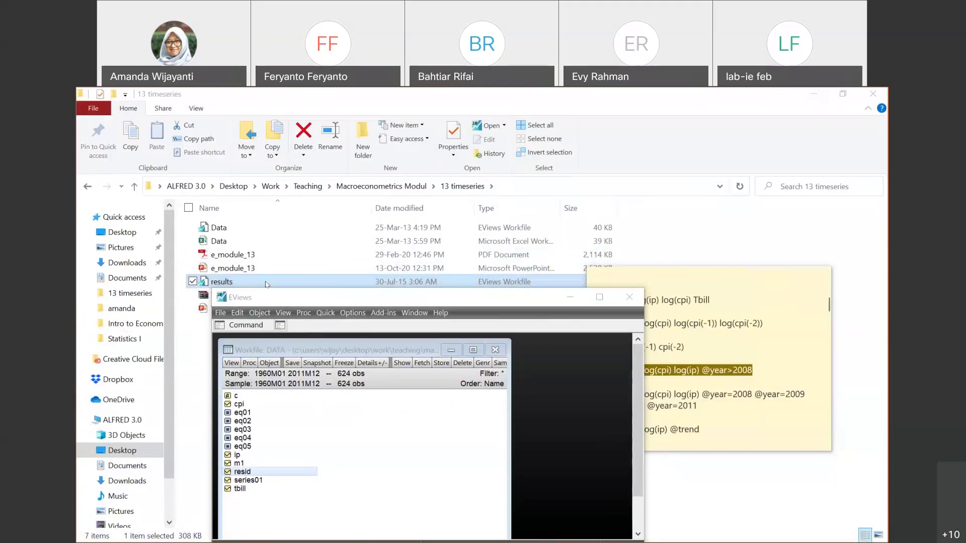
click(245, 269)
double_click(245, 270)
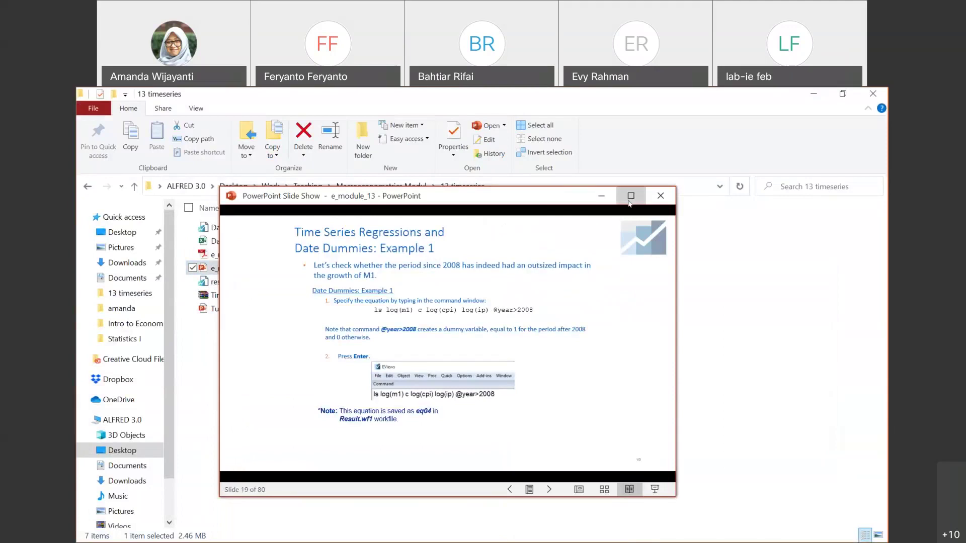
click(631, 197)
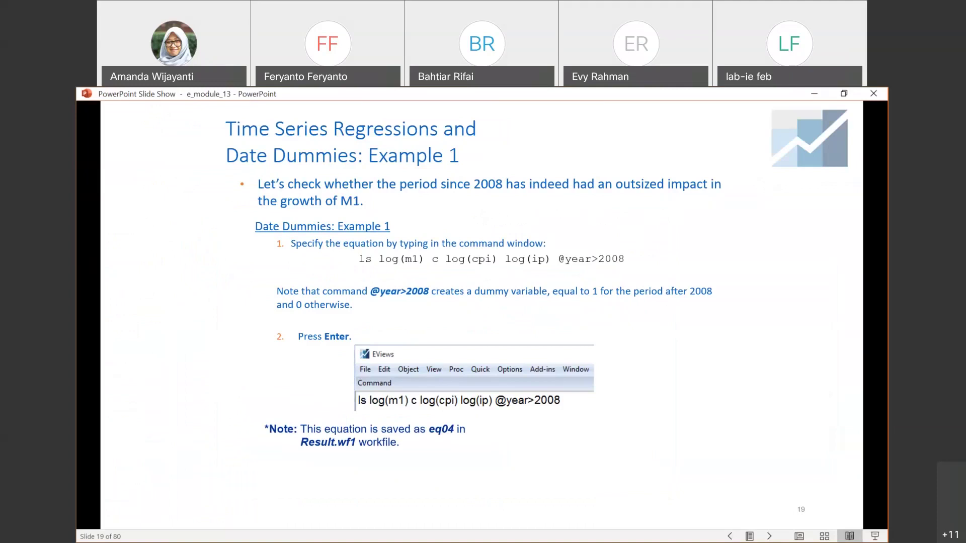
key(Right)
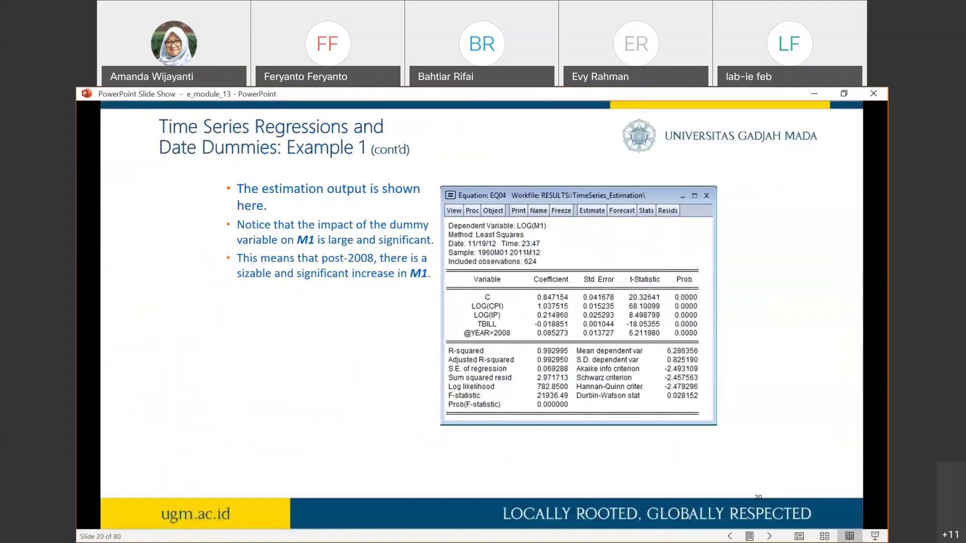
key(Right)
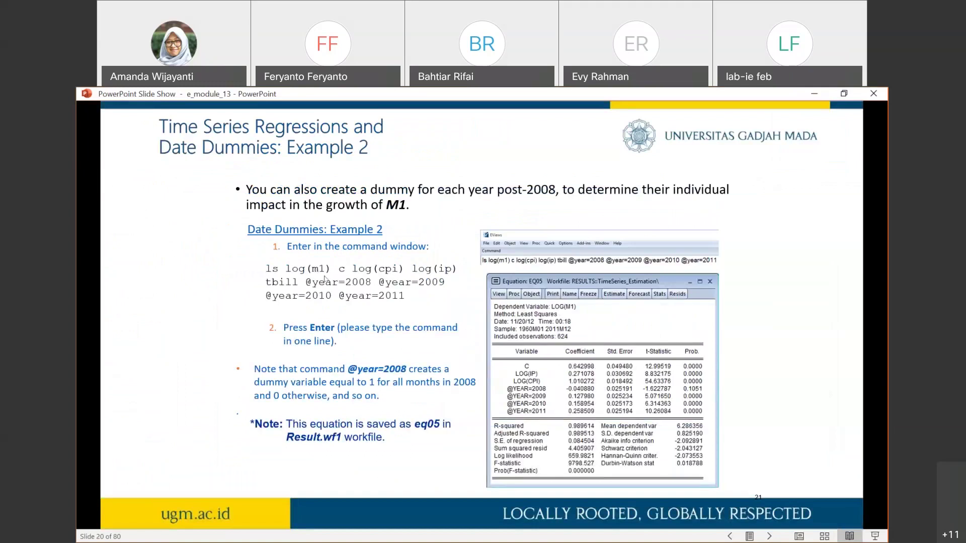
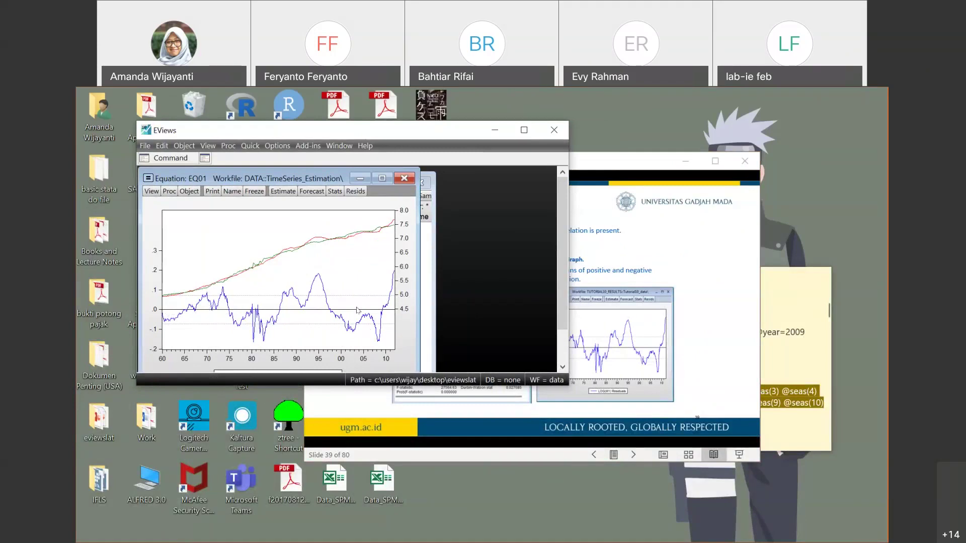
- Maximize the e_module_13 slide show and advance to Detecting Serial Correlation, Visual Inspection: Example 2
click(604, 161)
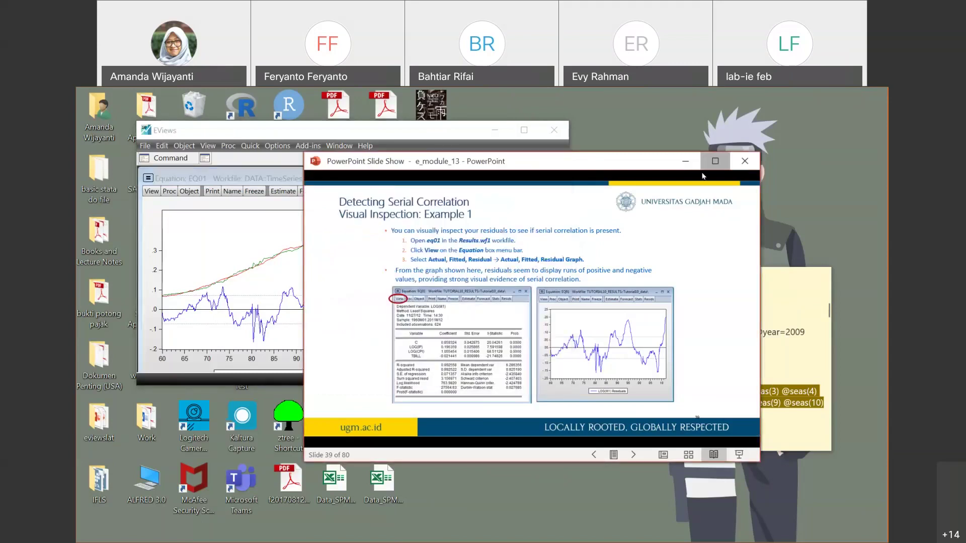
click(714, 161)
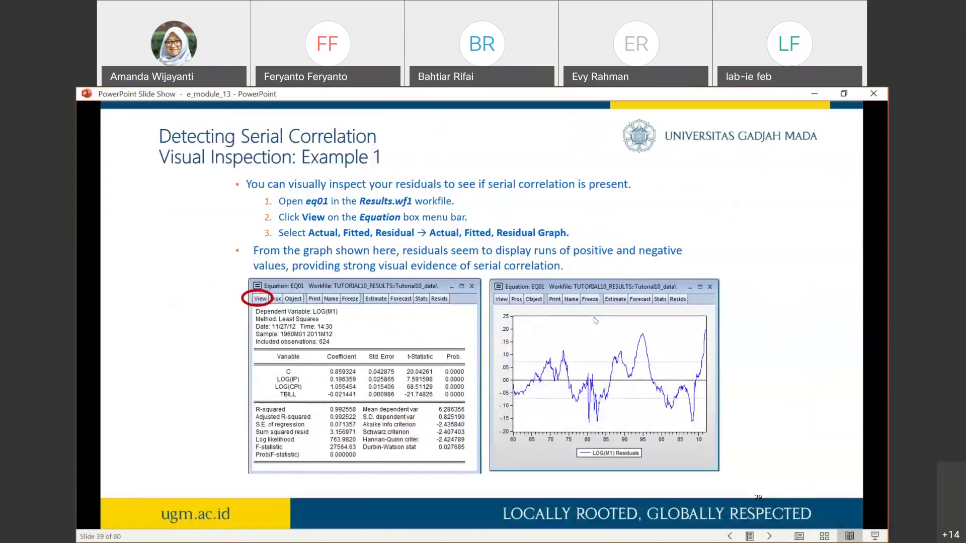
click(596, 321)
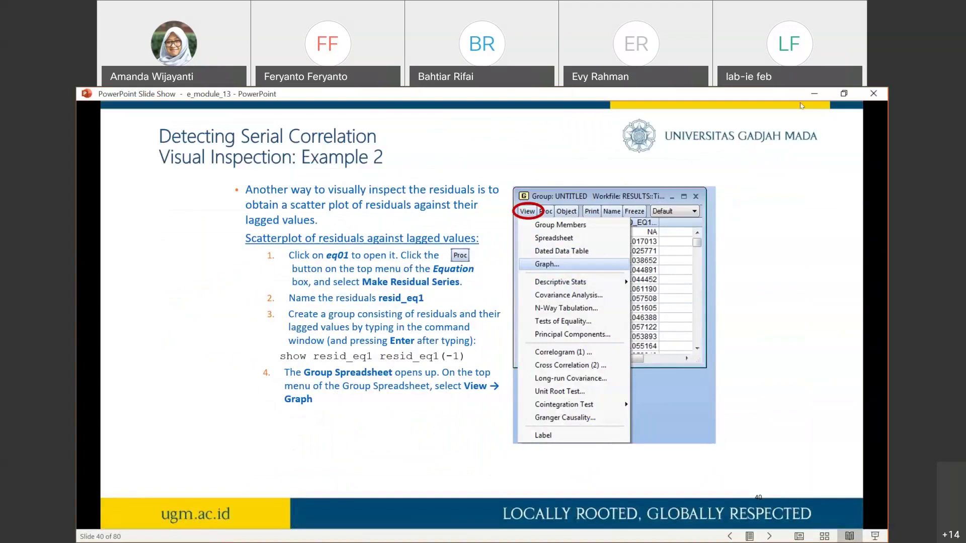
- Restore the slide show window and copy the command show resid_eq1 resid_eq1(-1) from the sticky note
click(844, 93)
click(790, 337)
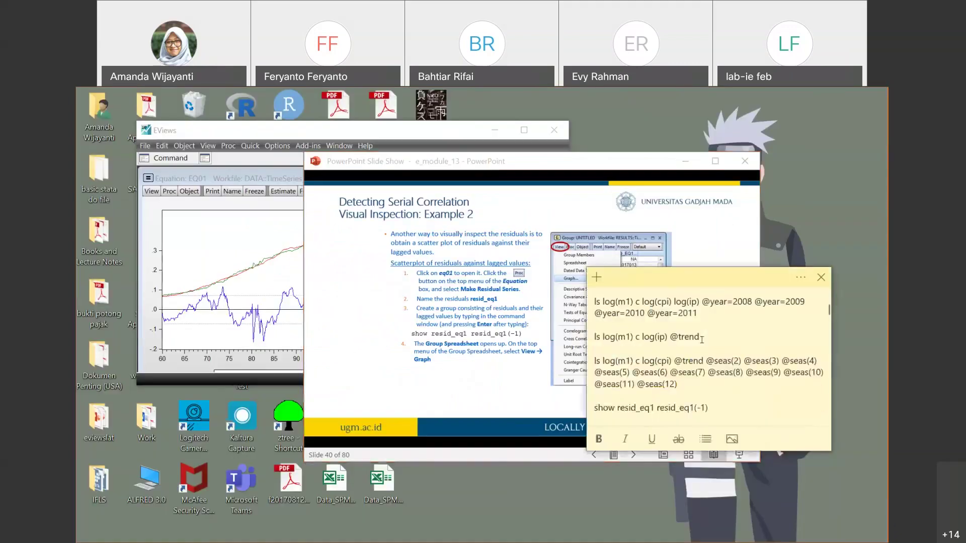
scroll(702, 339, down, 1)
drag(710, 378, 603, 379)
right_click(610, 376)
click(649, 390)
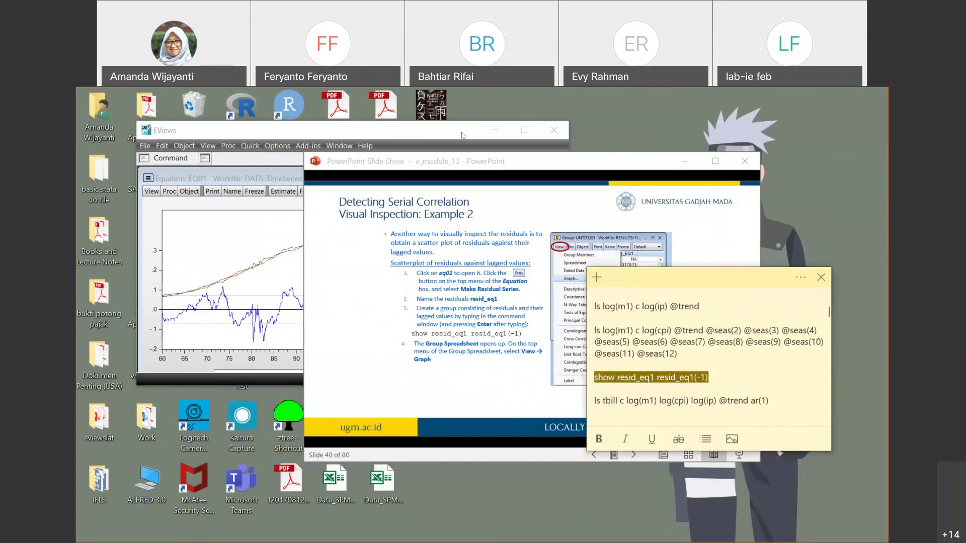
- Switch to EViews, maximize it and close the EQ01 residual graph window
click(380, 130)
double_click(379, 129)
click(343, 140)
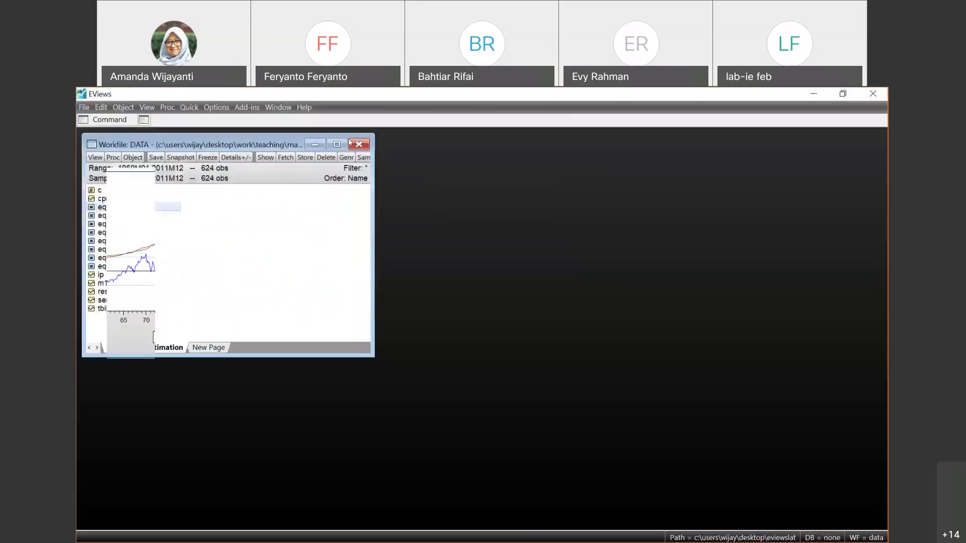
- Replace the old command text with show resid_eq1 resid_eq1(-1) and try to run it to list the residuals with their lag
click(108, 121)
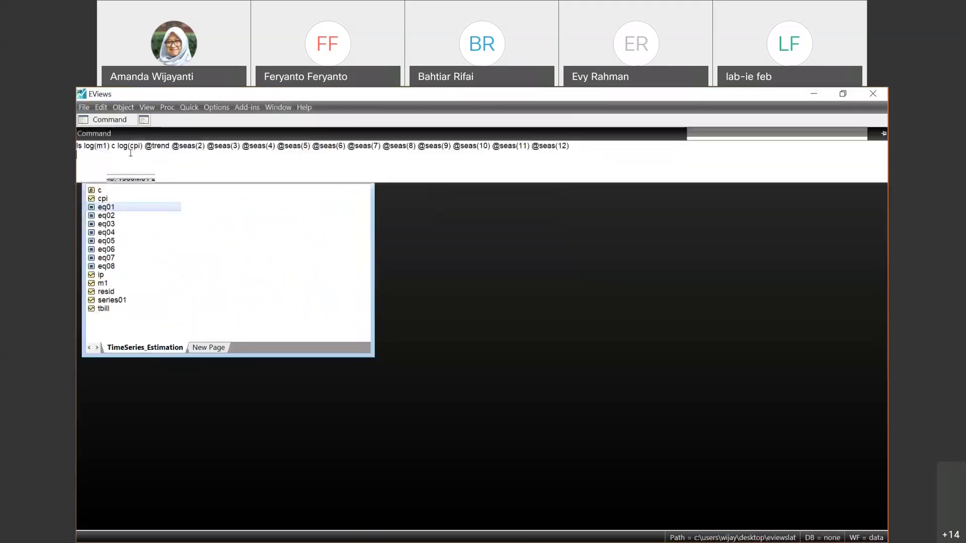
triple_click(567, 147)
key(BackSpace)
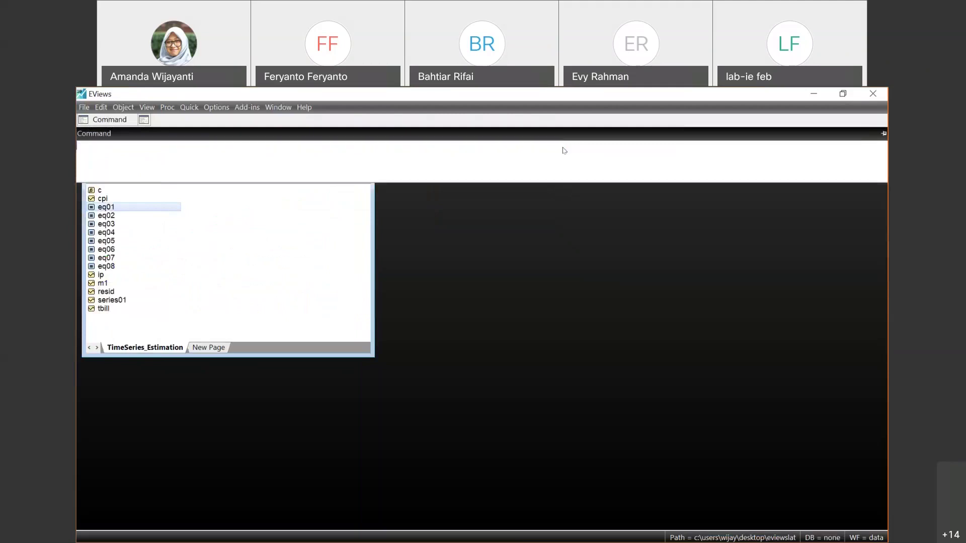
text(show resid_eq1 resid_eq1(-1))
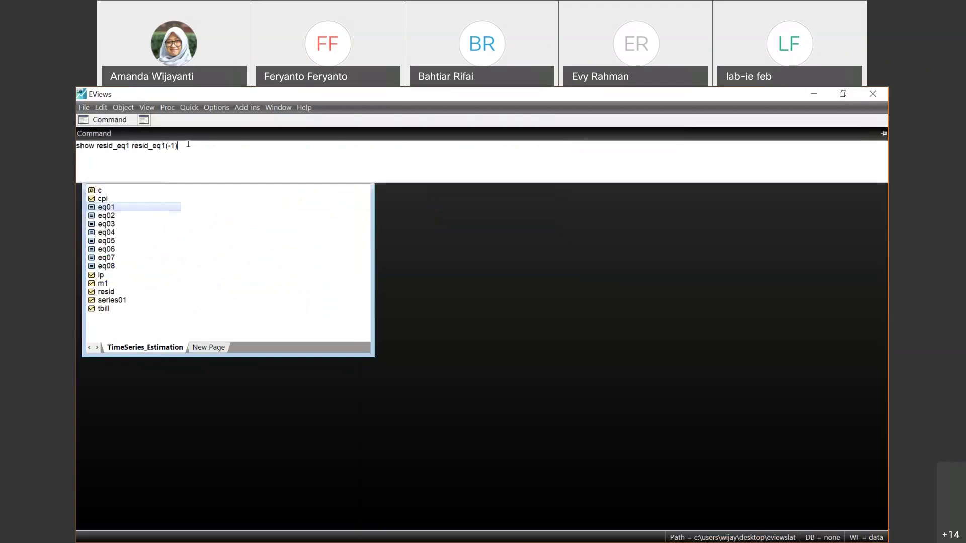
key(Return)
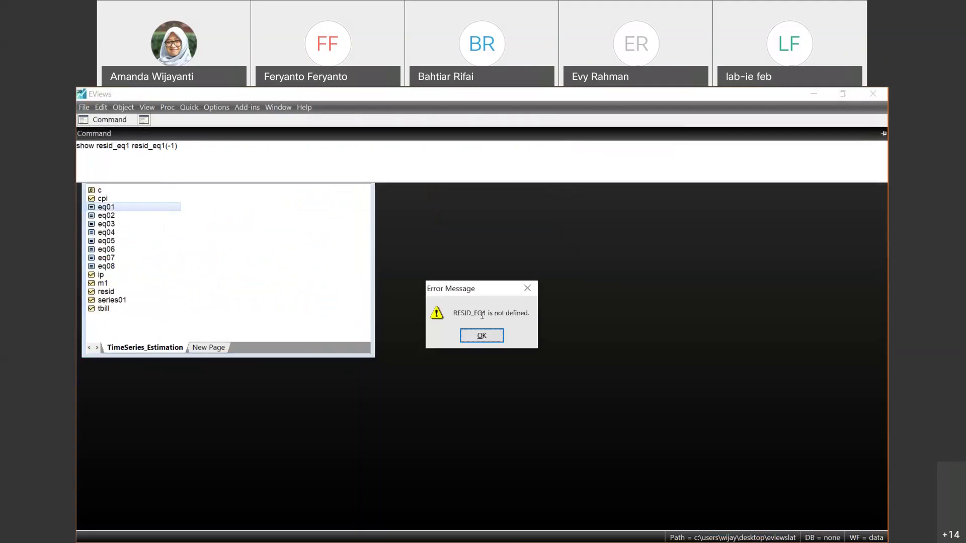
click(482, 335)
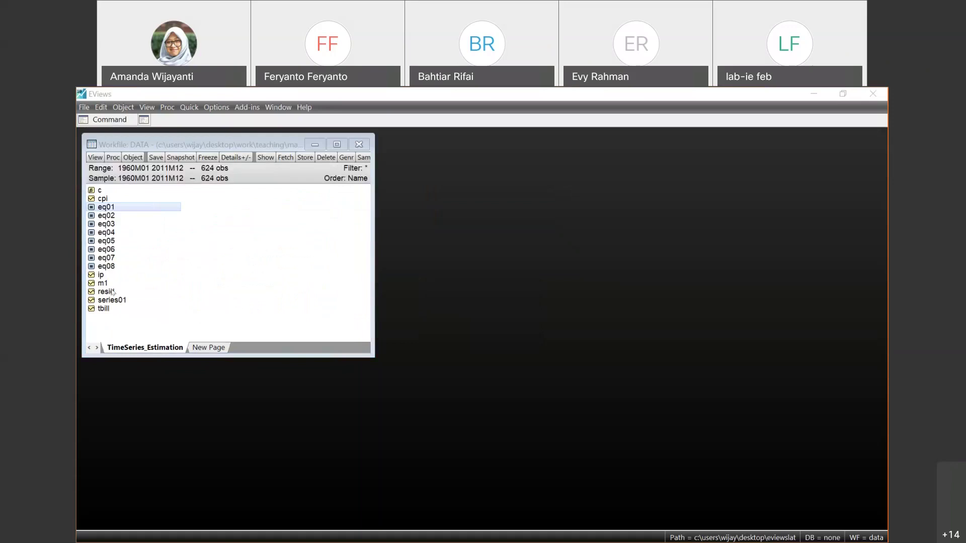
- Return to the maximized PowerPoint slide and reread the Visual Inspection: Example 2 instructions for creating the residual series
click(113, 292)
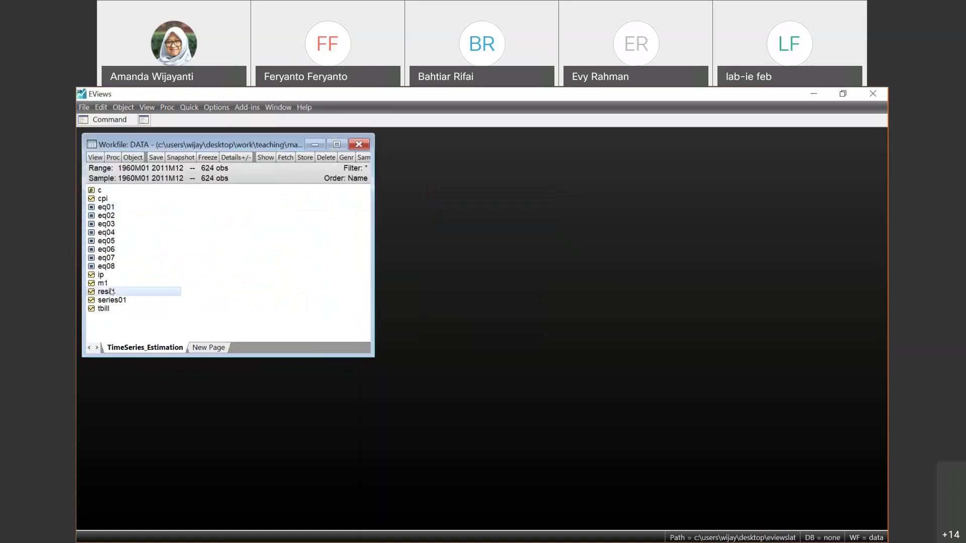
click(841, 94)
click(654, 218)
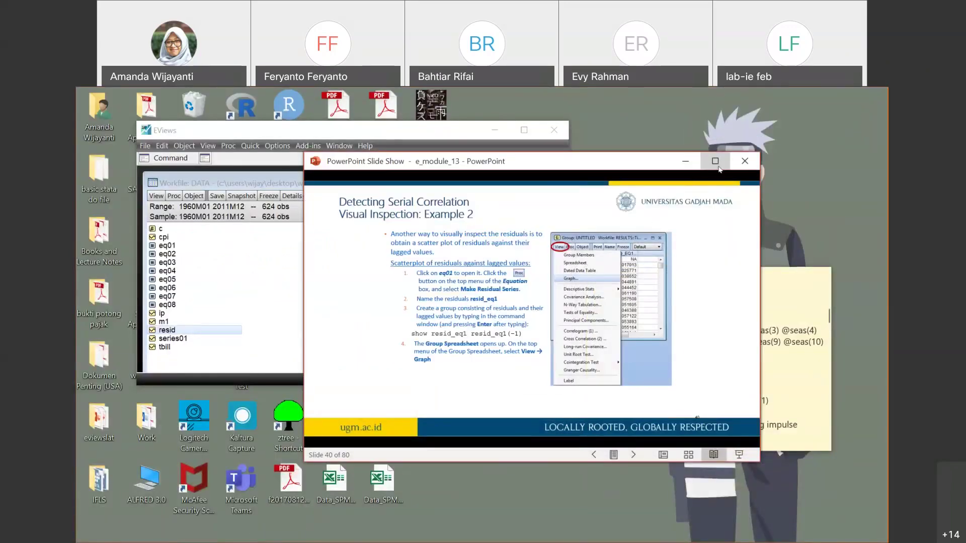
click(715, 161)
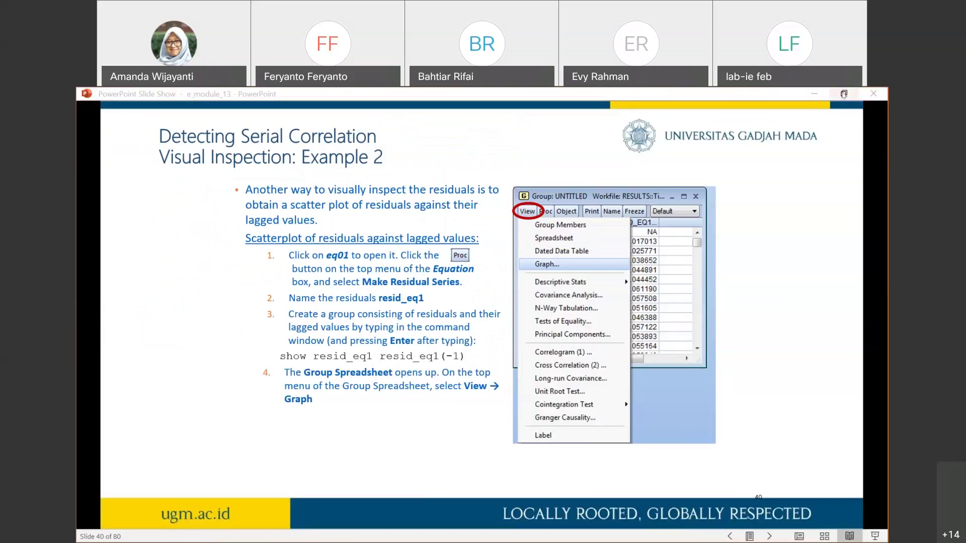
- Switch back to EViews, open eq01 and make a residual series from it, accepting the default name
click(844, 94)
click(331, 139)
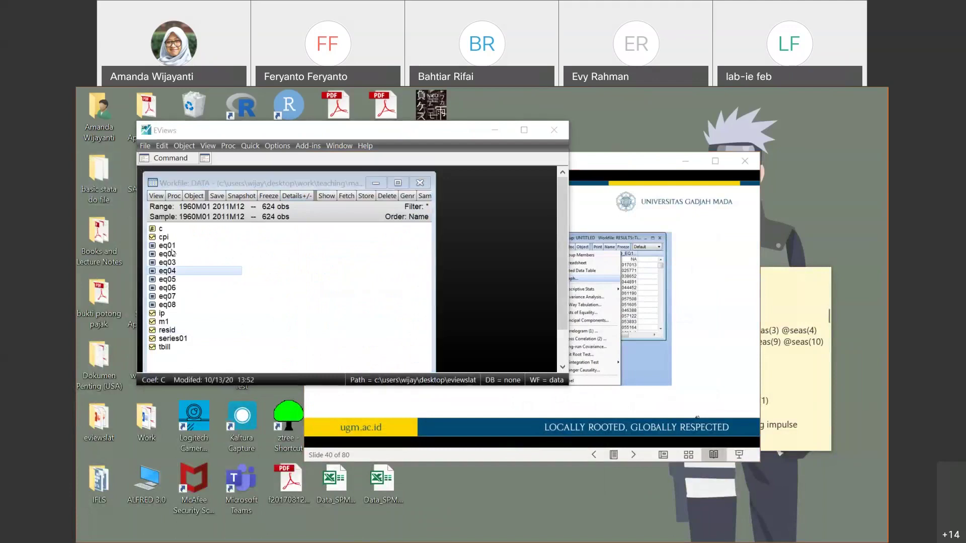
click(169, 240)
double_click(169, 245)
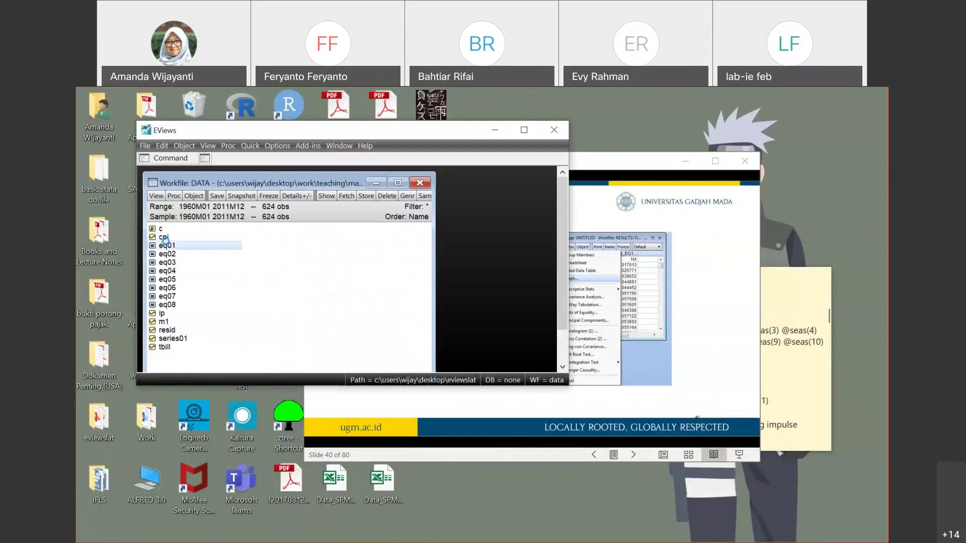
click(188, 192)
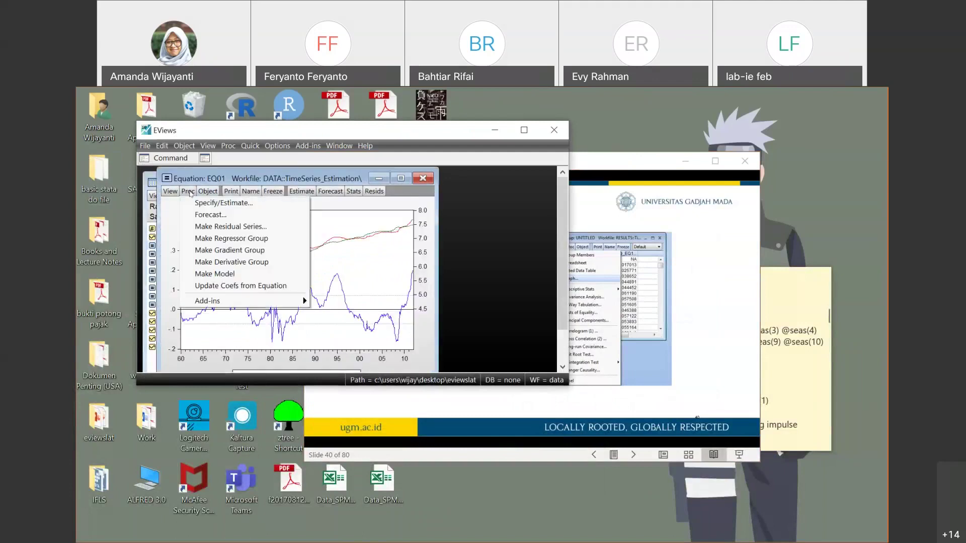
click(265, 228)
click(340, 271)
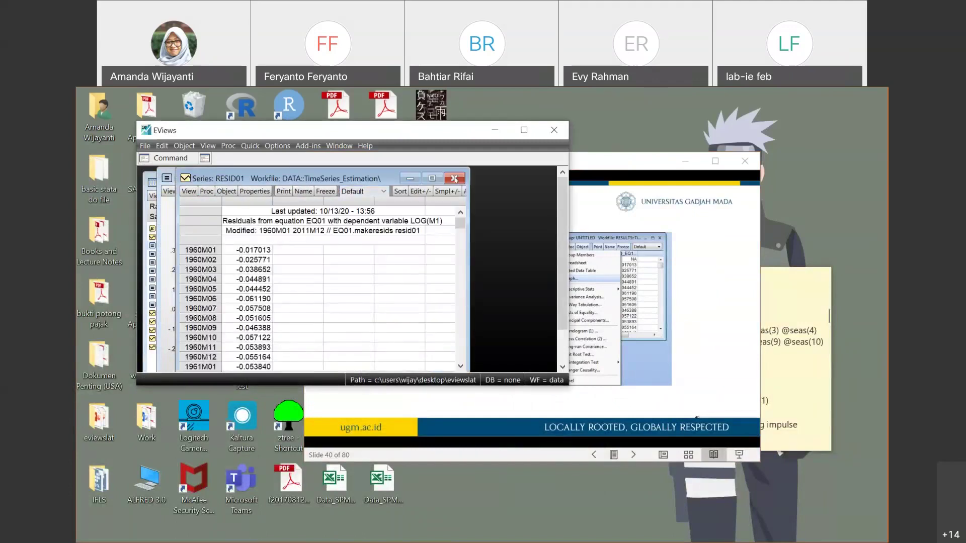
- Close the resid01 series window and try to run show resid_eq1 resid_eq1(-1) again from the command window
click(454, 178)
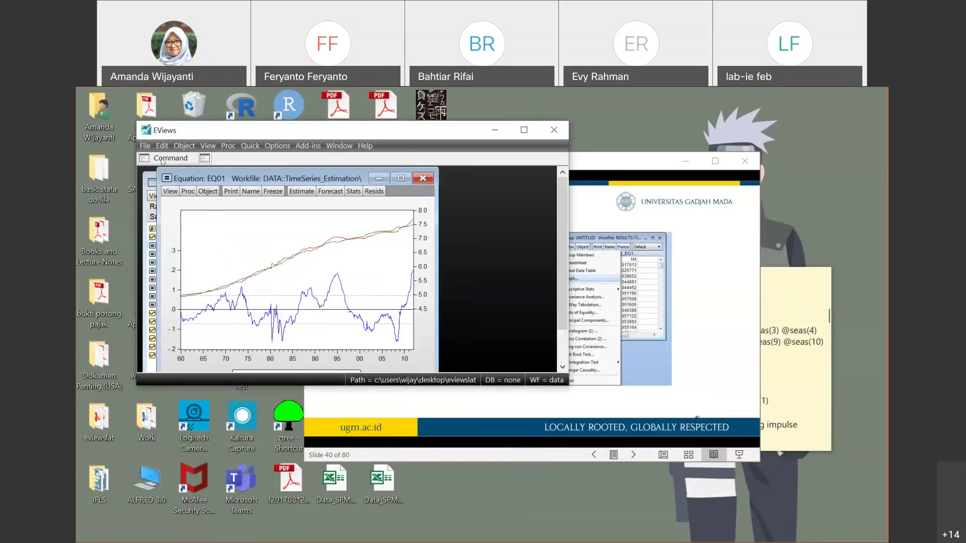
click(162, 158)
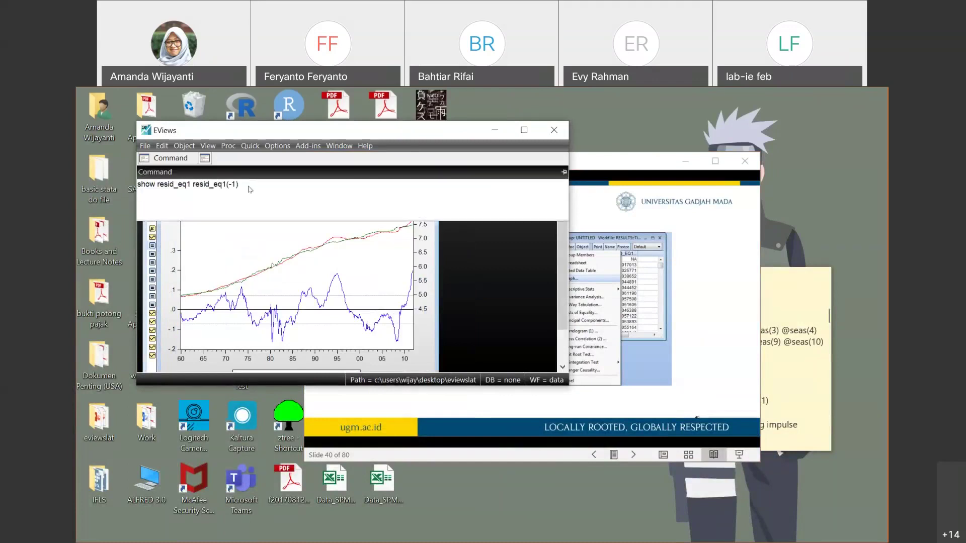
key(Return)
click(344, 275)
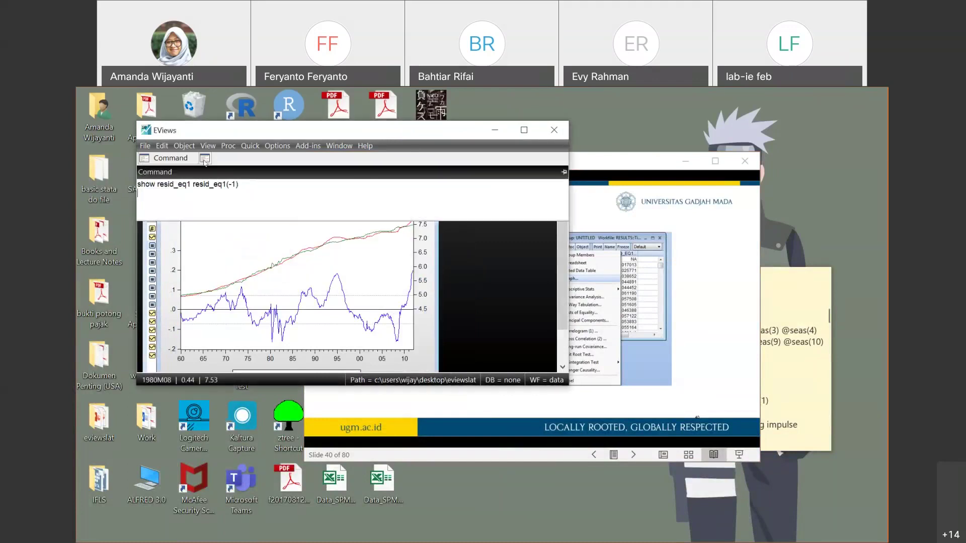
key(ctrl+a)
key(End)
key(Return)
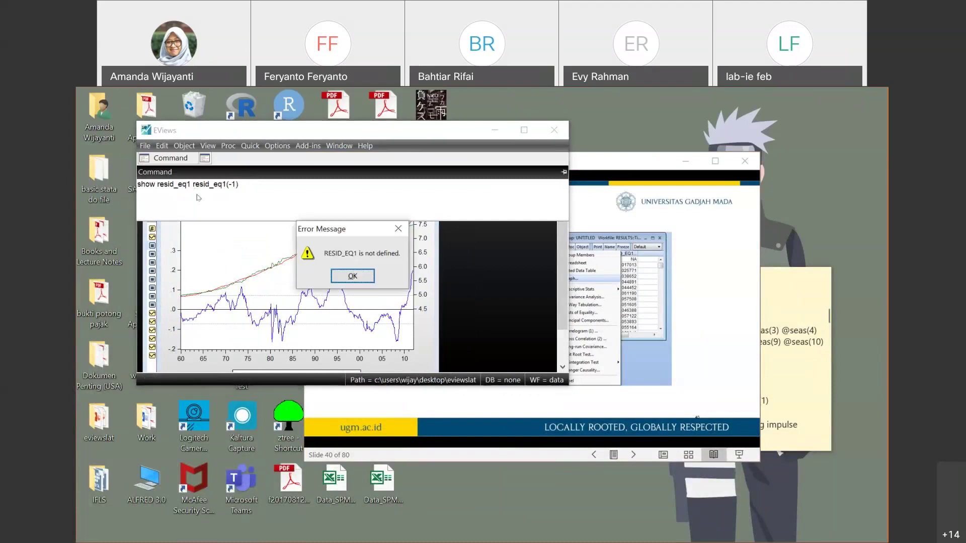
click(352, 276)
- Maximize EViews, close the EQ01 equation window and select the resid01 series in the workfile
click(524, 129)
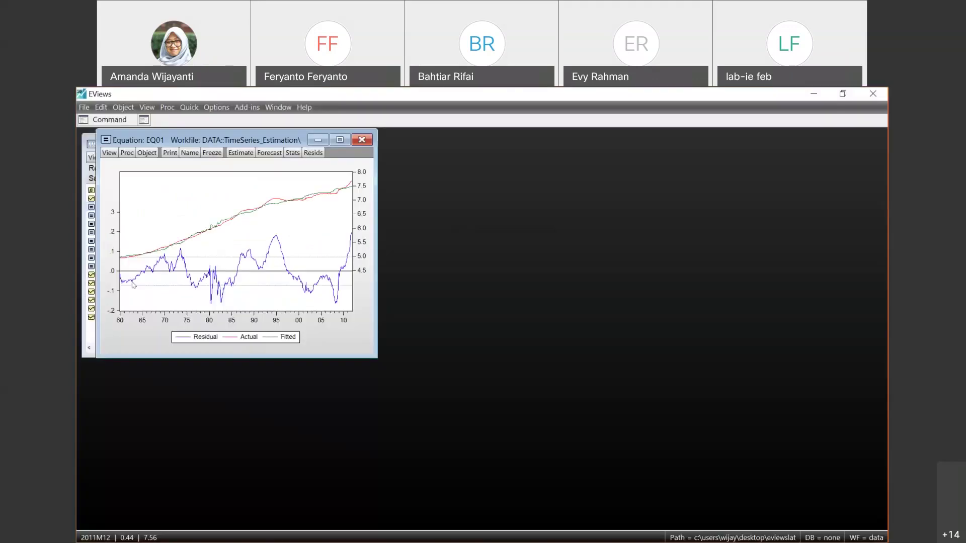
click(362, 140)
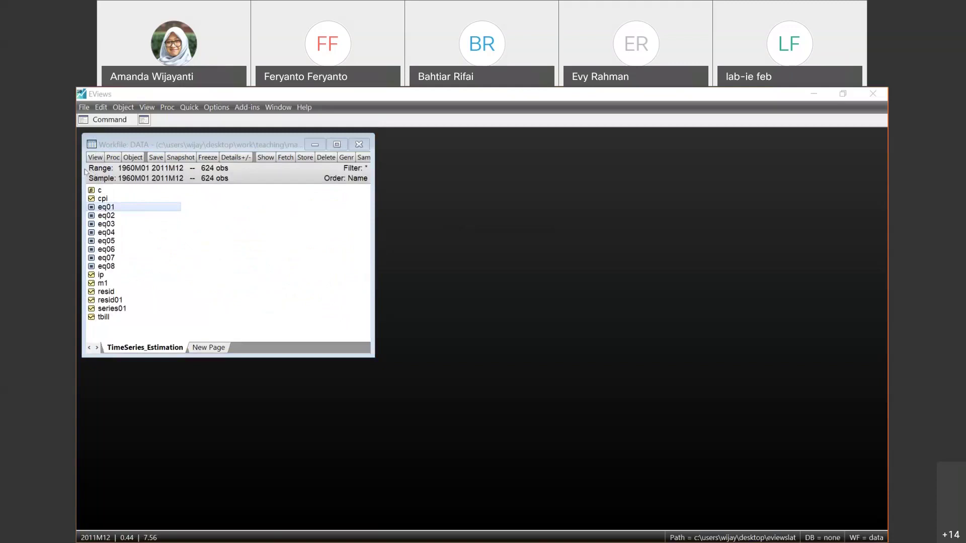
click(113, 300)
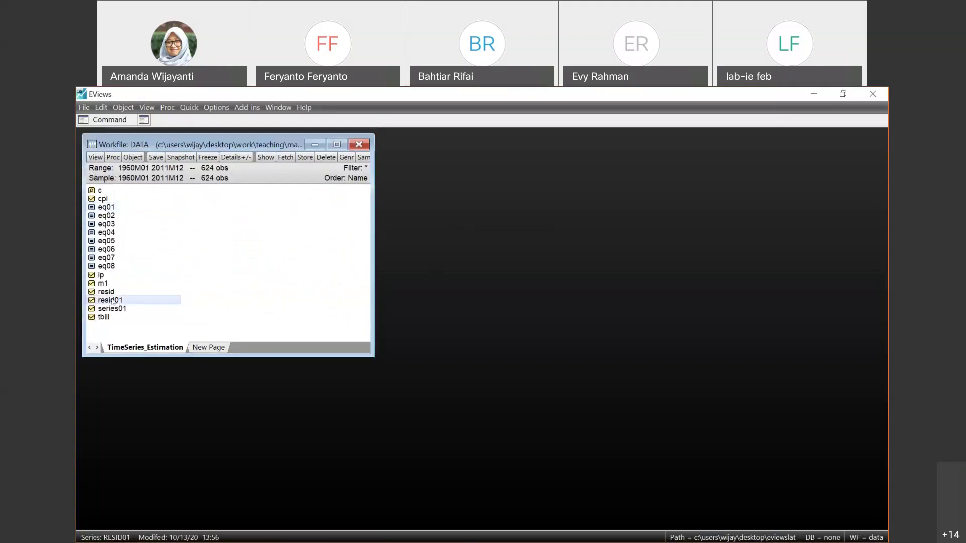
key(alt)
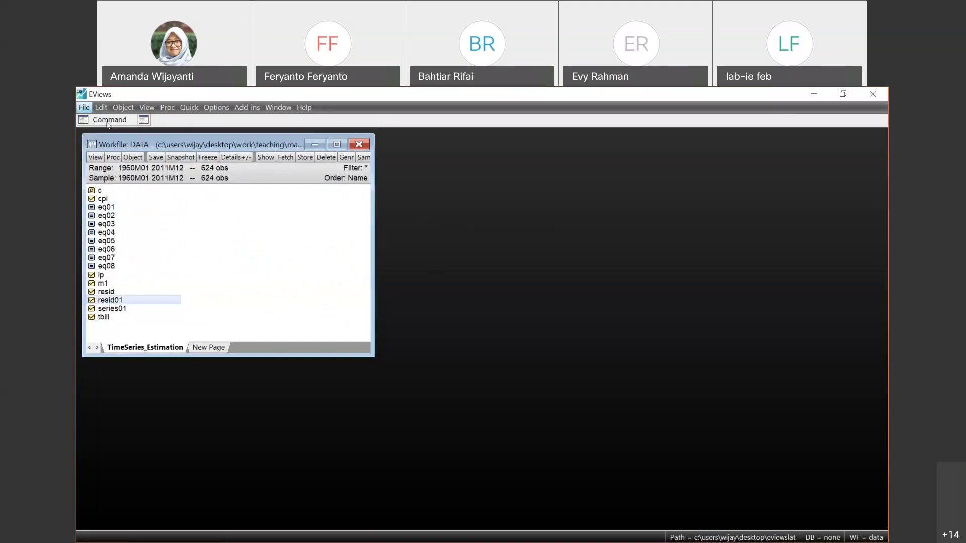
- Edit the command to show resid01 resid01(-1) and run it to open the residuals and their lag as a group
click(108, 123)
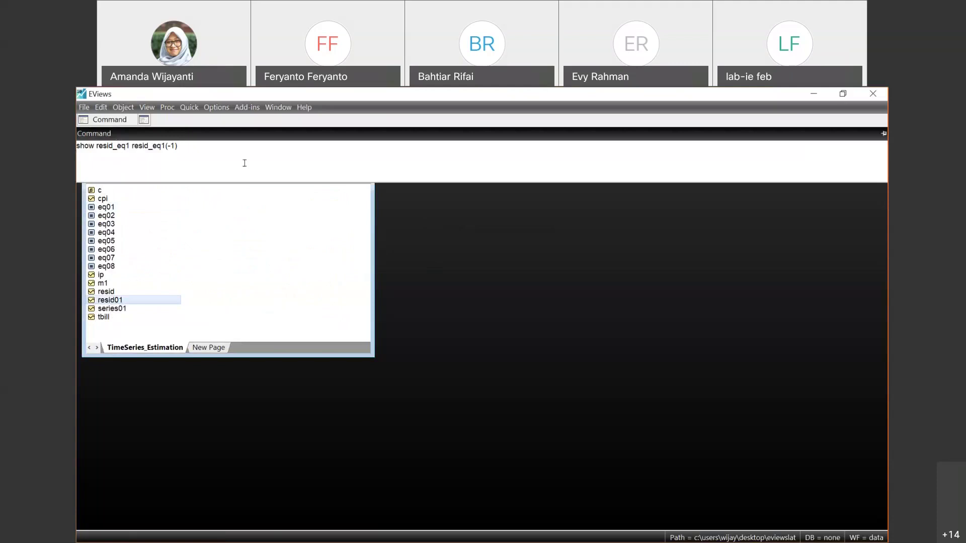
key(BackSpace)
key(BackSpace)
key(BackSpace)
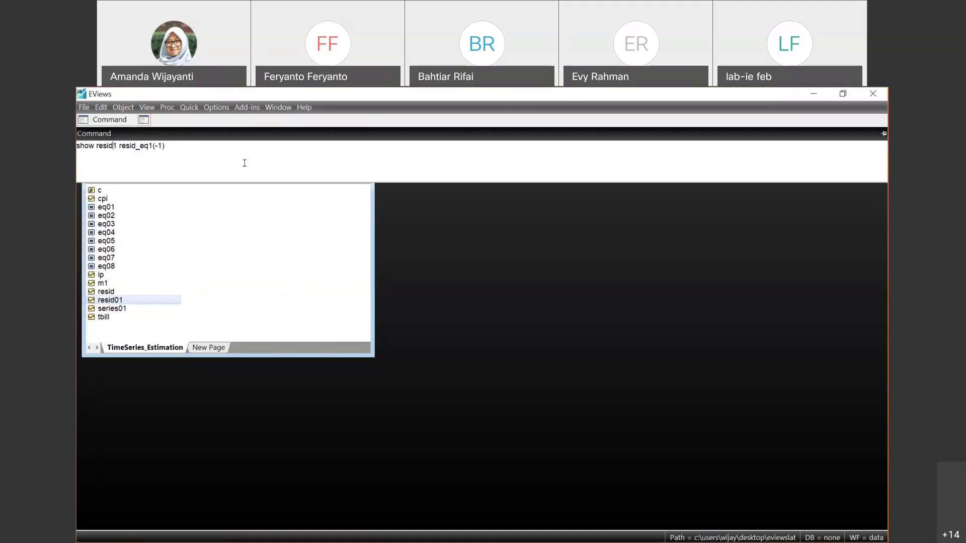
text(0)
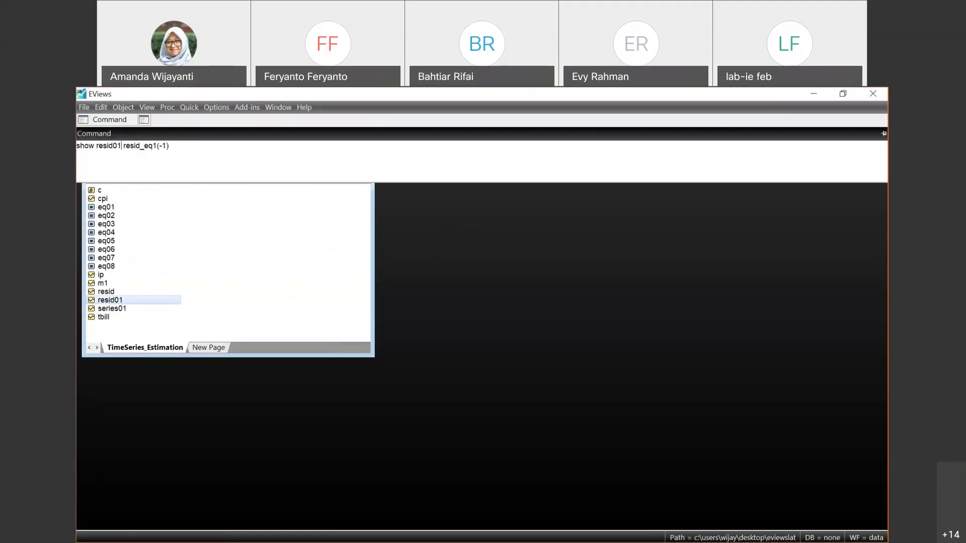
key(BackSpace)
key(BackSpace)
key(BackSpace)
text(0)
key(Return)
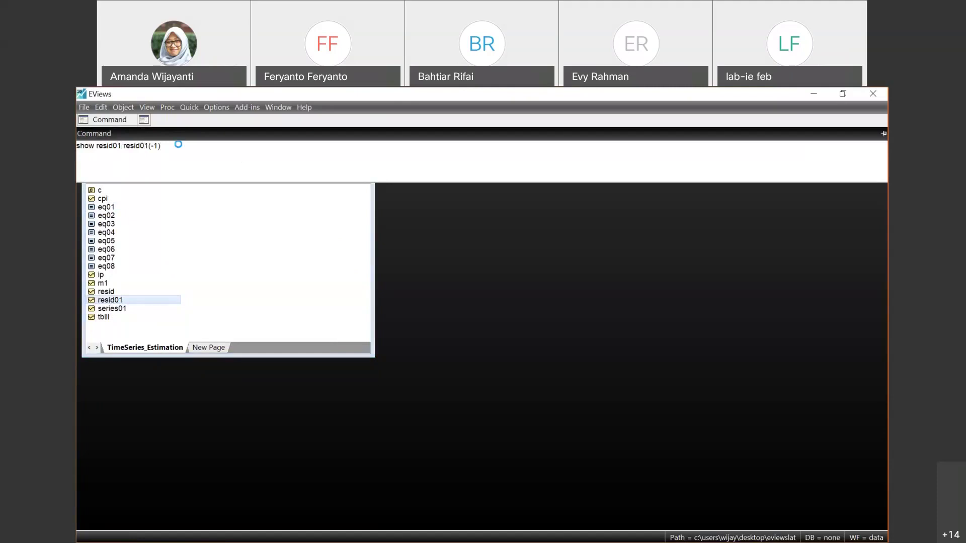
click(317, 240)
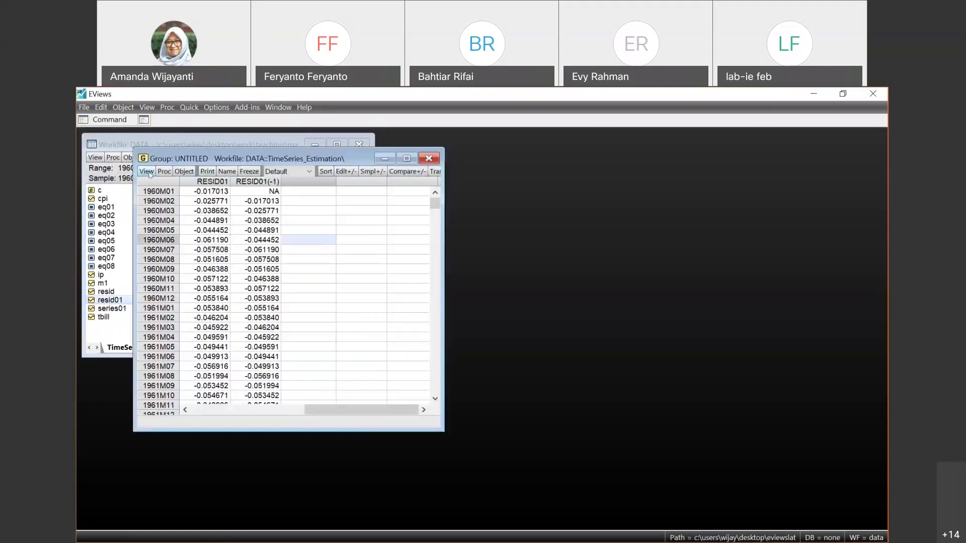
- Plot the group of RESID01 and RESID01(-1) with the default line graph settings
click(146, 171)
click(189, 218)
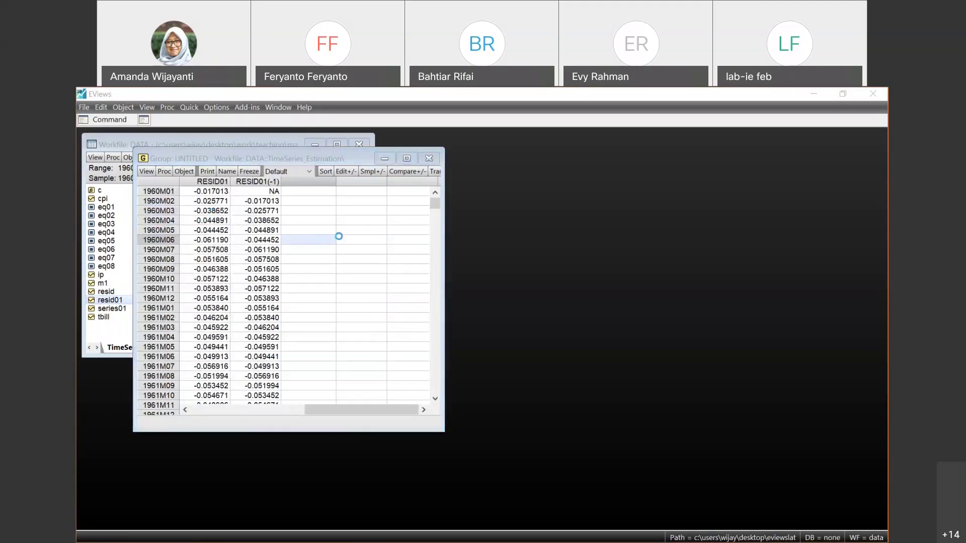
click(392, 405)
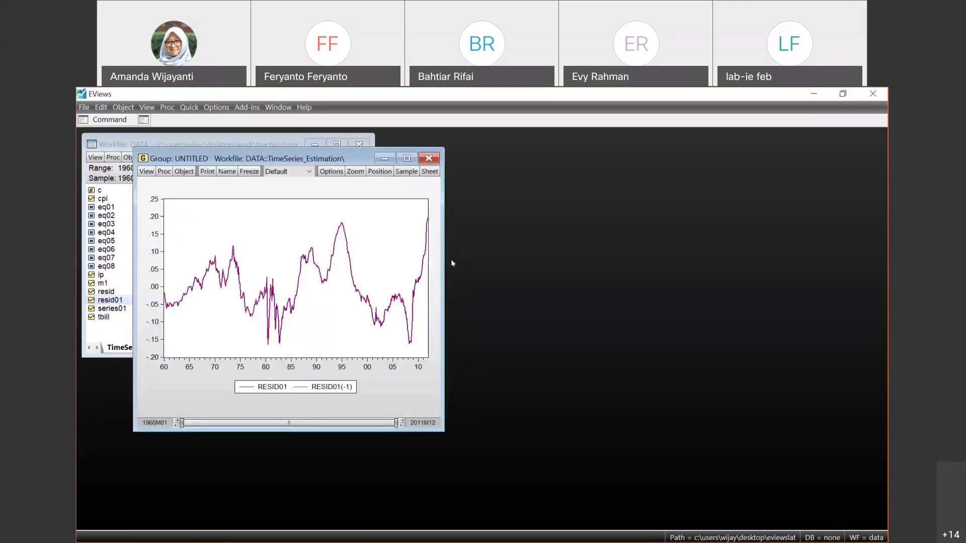
- Change the group's graph to a scatter plot of RESID01 against RESID01(-1)
click(146, 172)
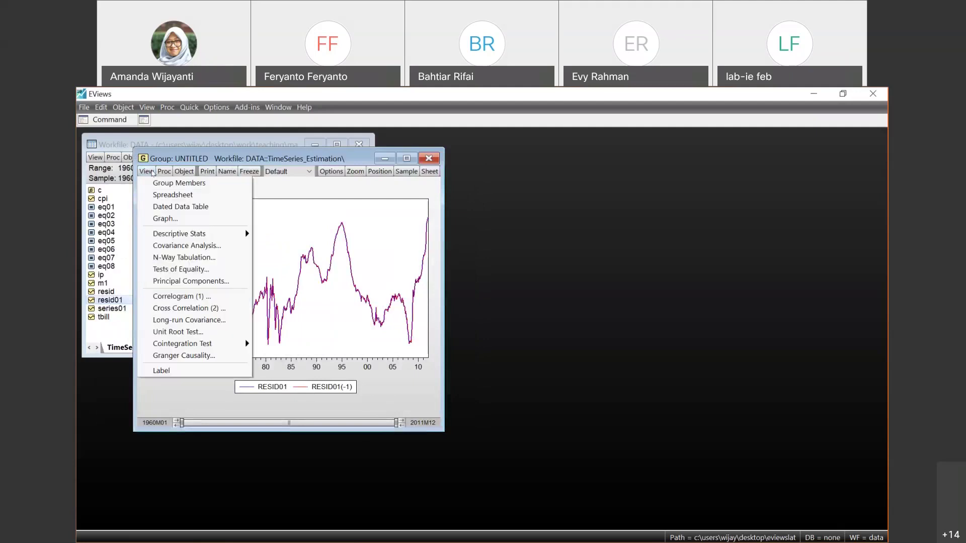
click(246, 217)
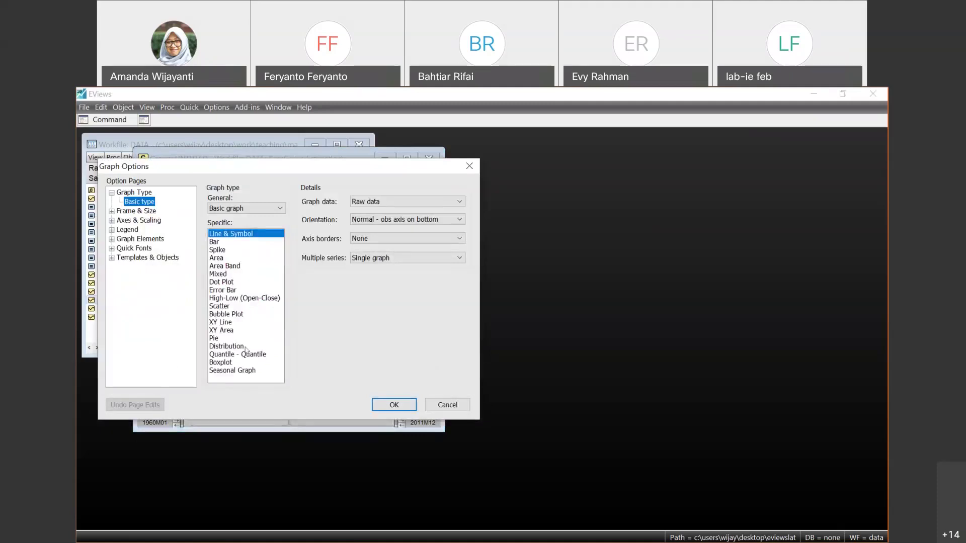
click(232, 283)
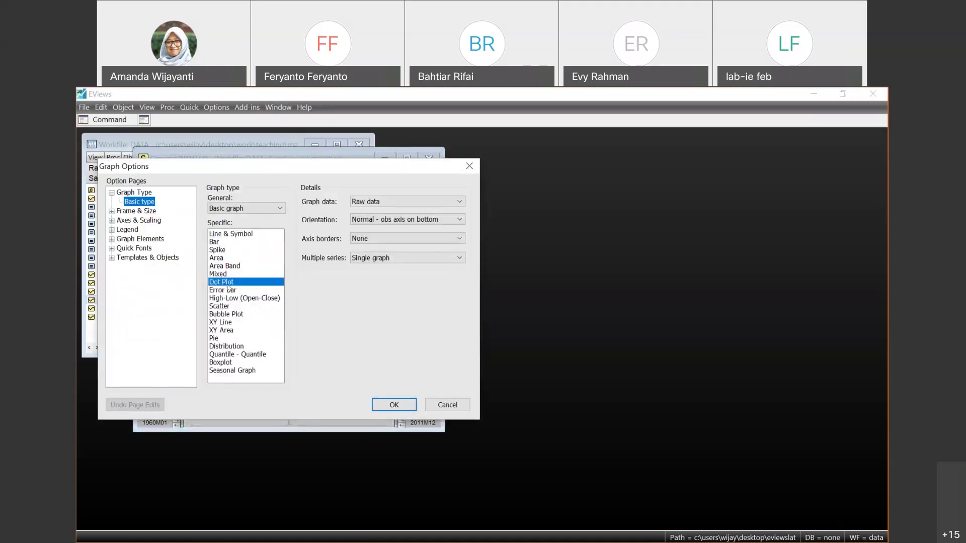
click(232, 307)
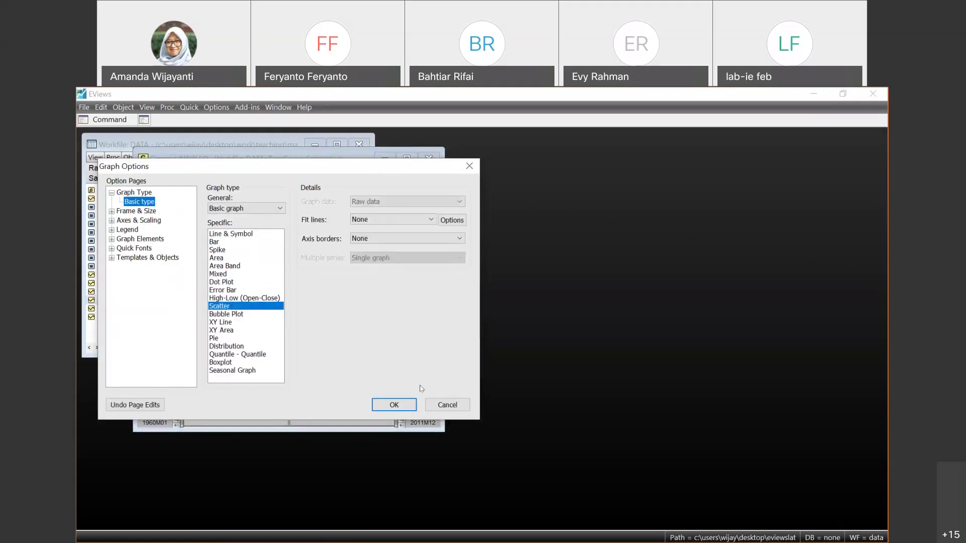
click(394, 405)
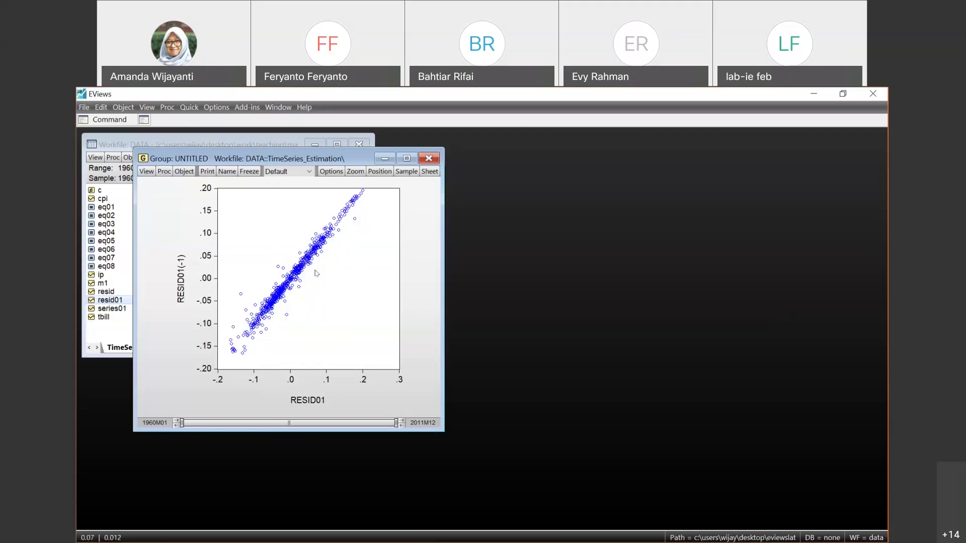
- Close the untitled group and keep it in the workfile under the name group01resid
mouse_move(313, 267)
click(427, 159)
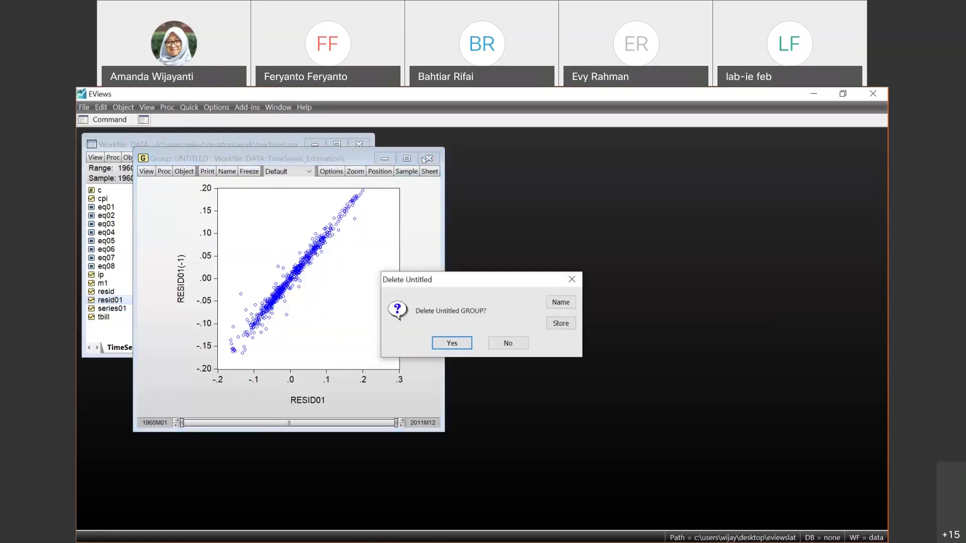
click(561, 302)
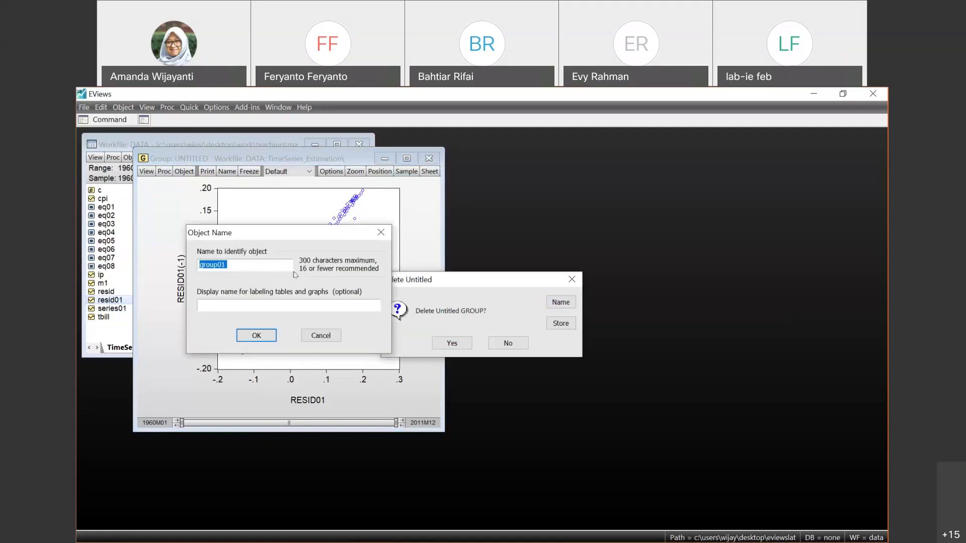
click(265, 265)
text(resid)
key(Return)
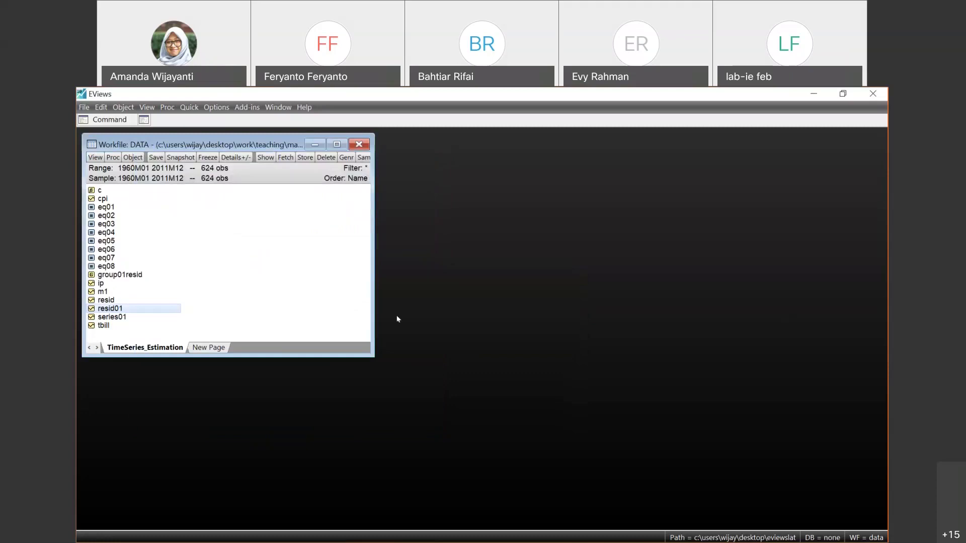
- Restore down the EViews window, switch to PowerPoint maximized and read the Example 2 slide on the residual scatter plot
click(843, 94)
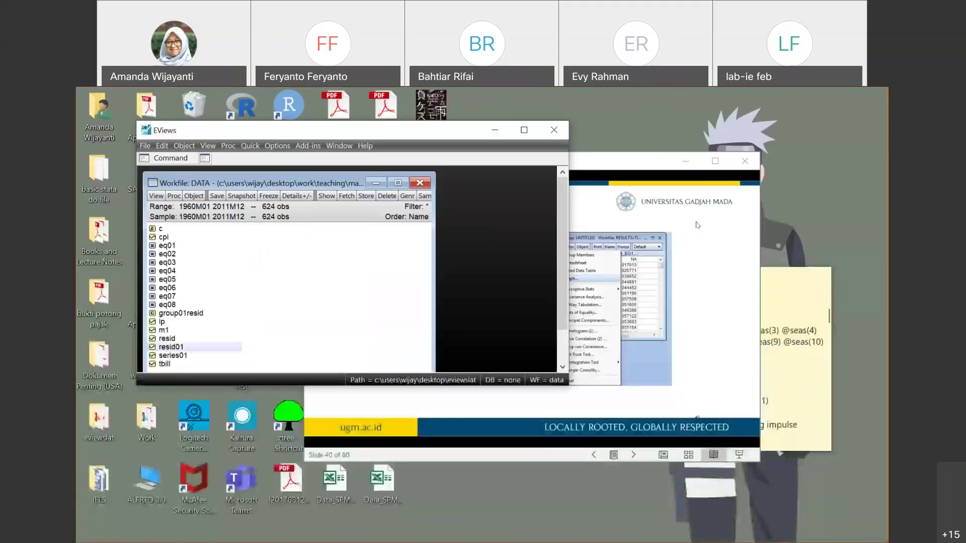
click(708, 181)
click(715, 159)
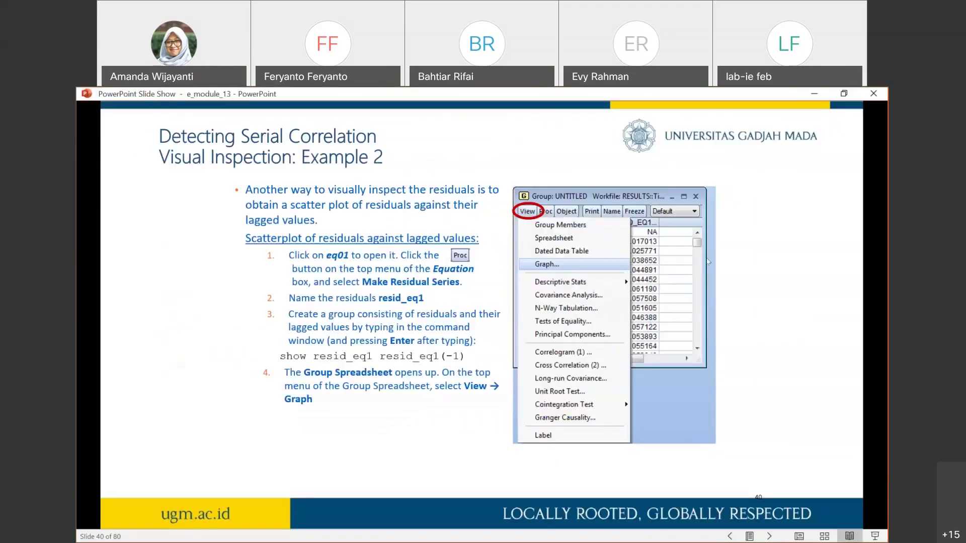
key(Right)
key(Right)
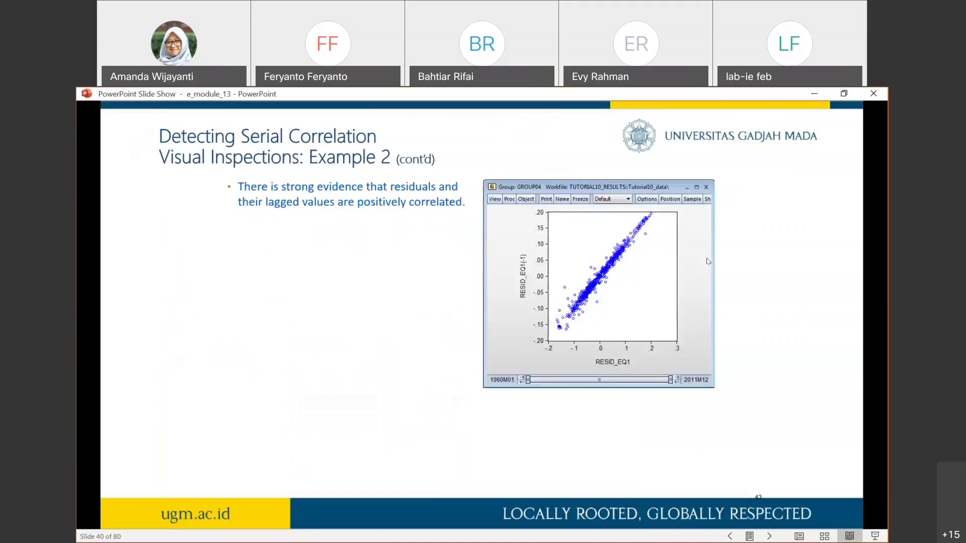
- Advance to the Visual Inspection: Example 3 slides and read the correlogram instructions and the residual correlogram explanation
key(Right)
key(Right)
key(Right)
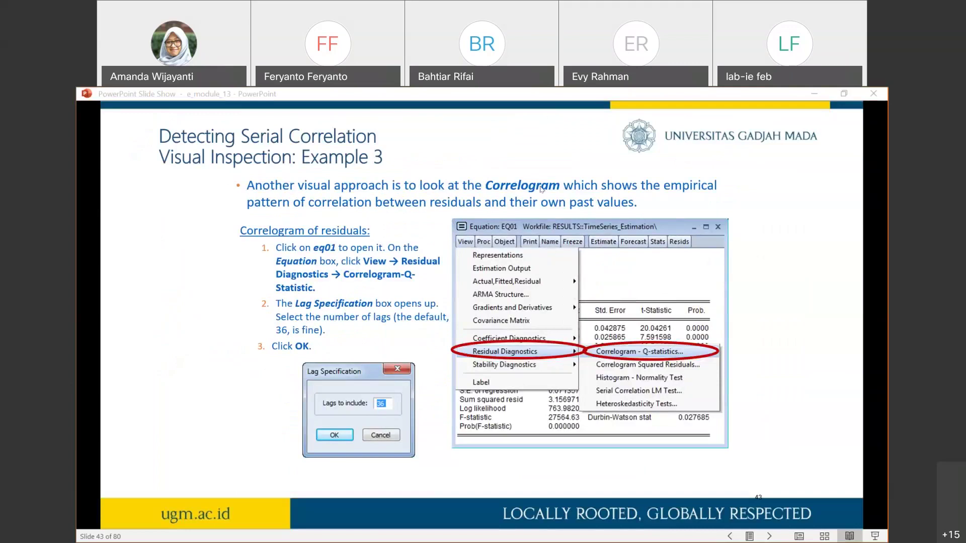
click(554, 226)
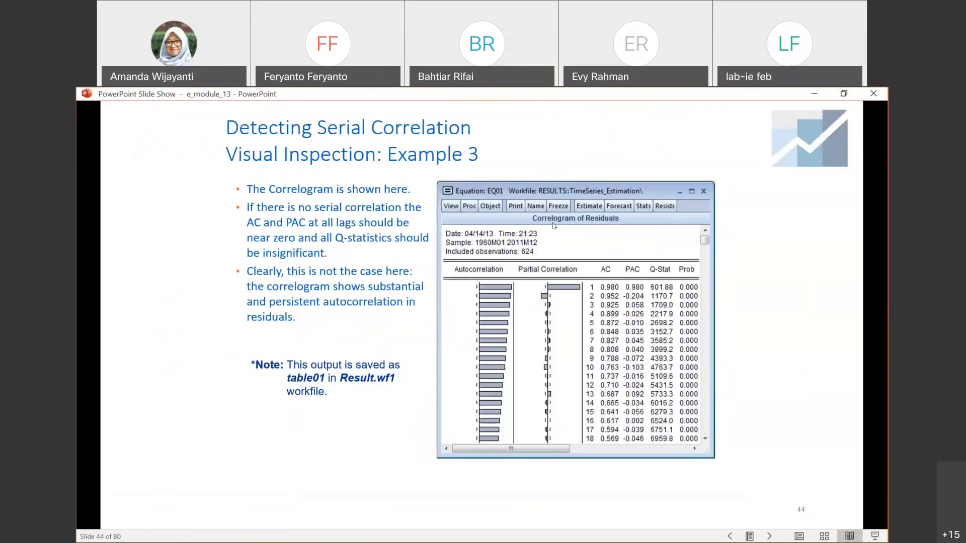